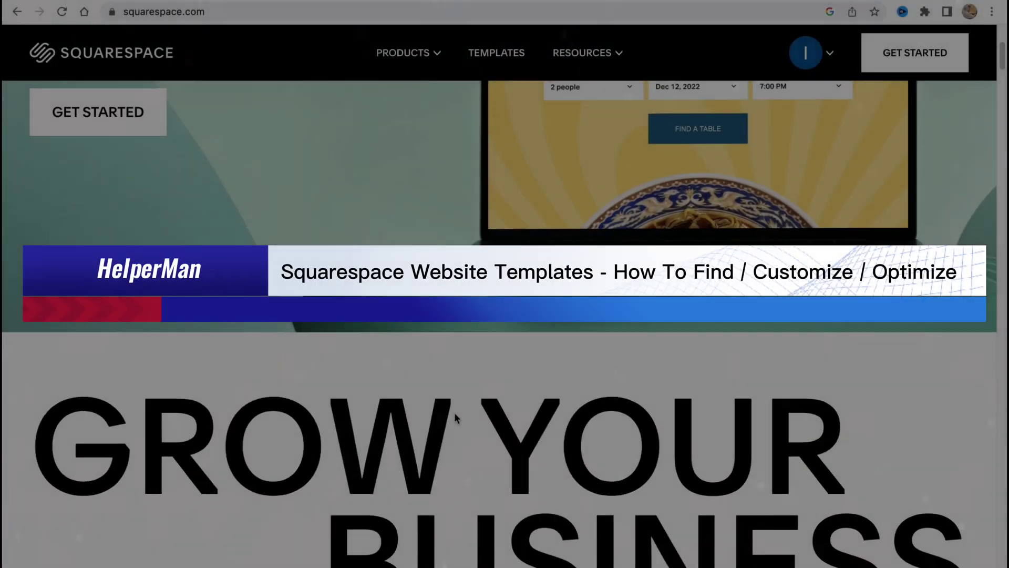
scroll(455, 412, "down", 3)
Scroll down the Squarespace marketing home page and back up to the top hero.
scroll(462, 413, "up", 6)
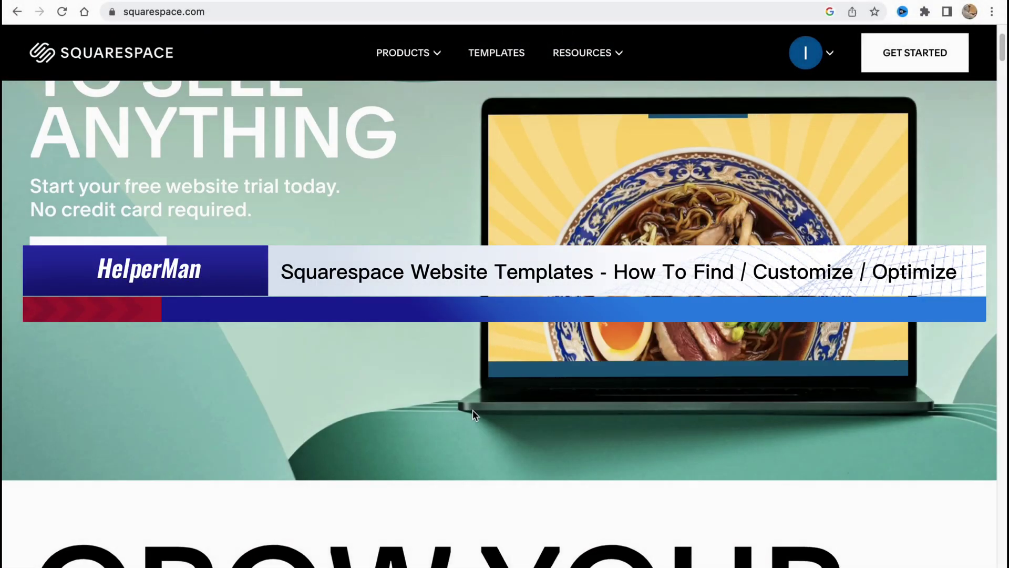
scroll(472, 413, "up", 3)
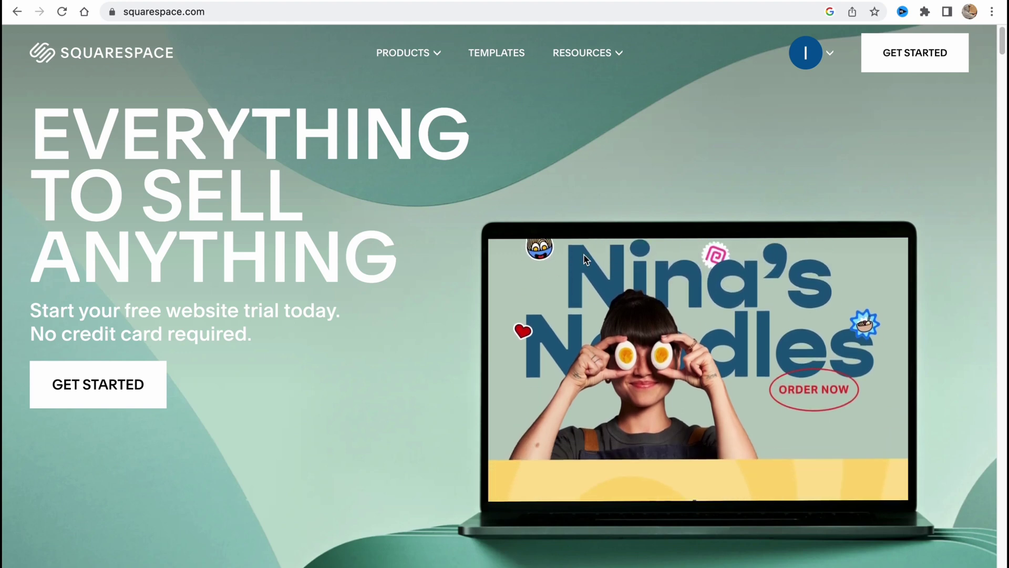
left_click(116, 389)
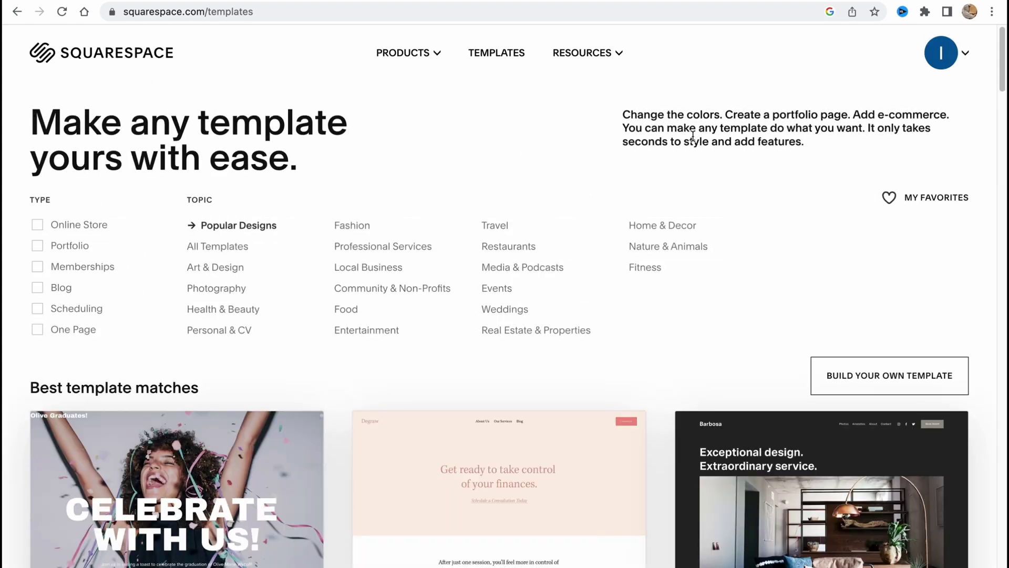
left_click(87, 61)
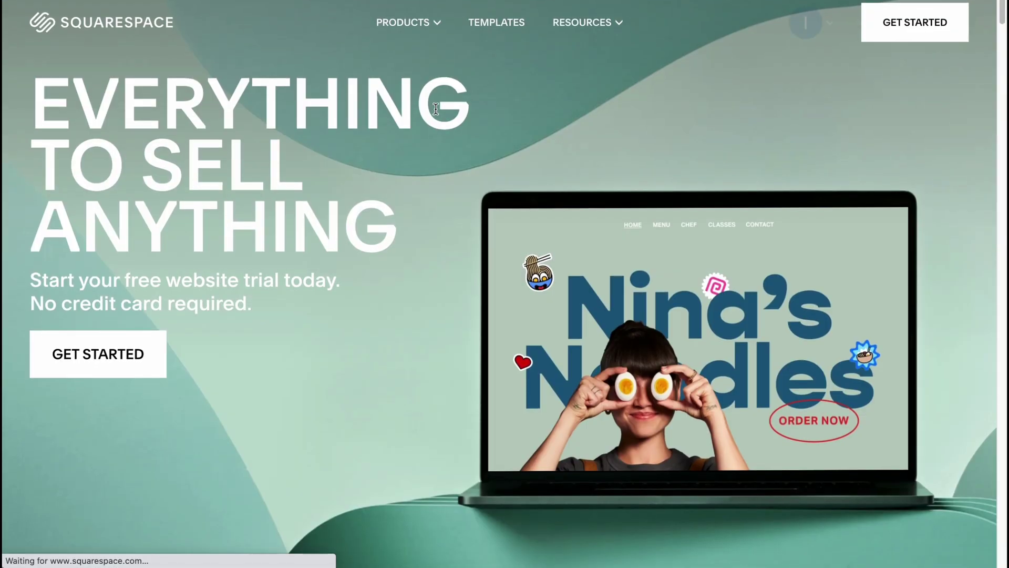
left_click(809, 63)
left_click(790, 129)
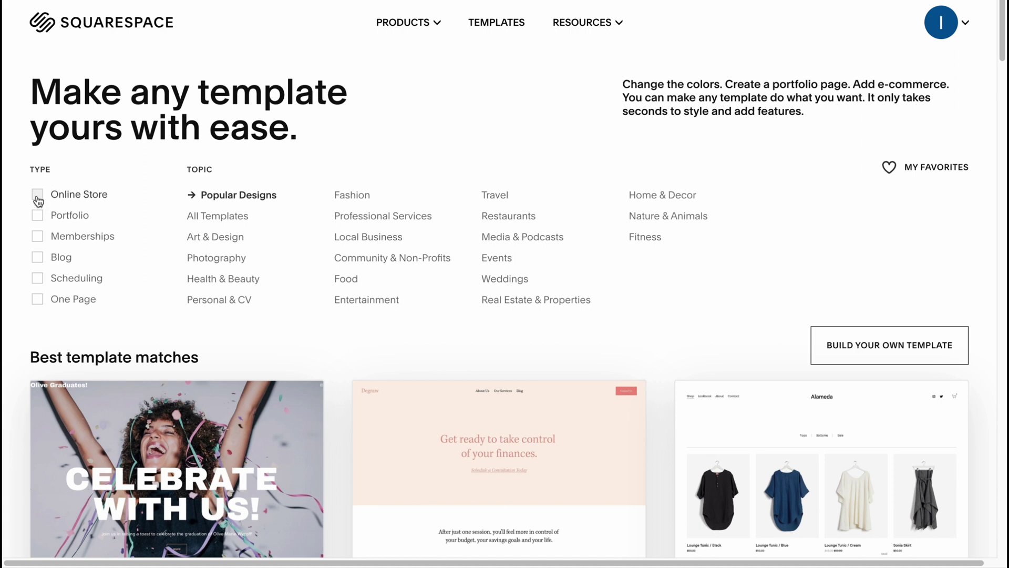
scroll(38, 201, "up", 5)
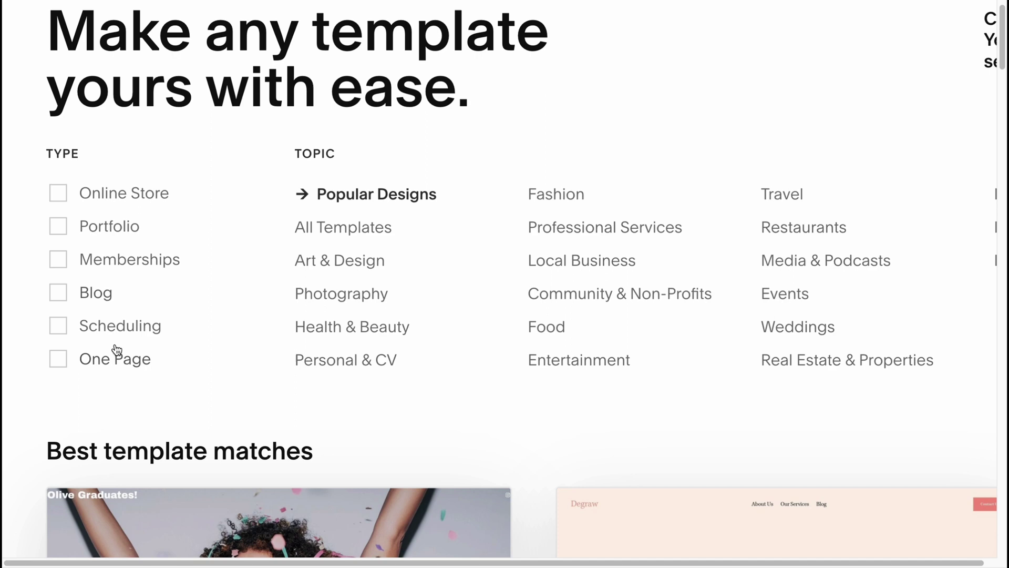
scroll(125, 357, "down", 5)
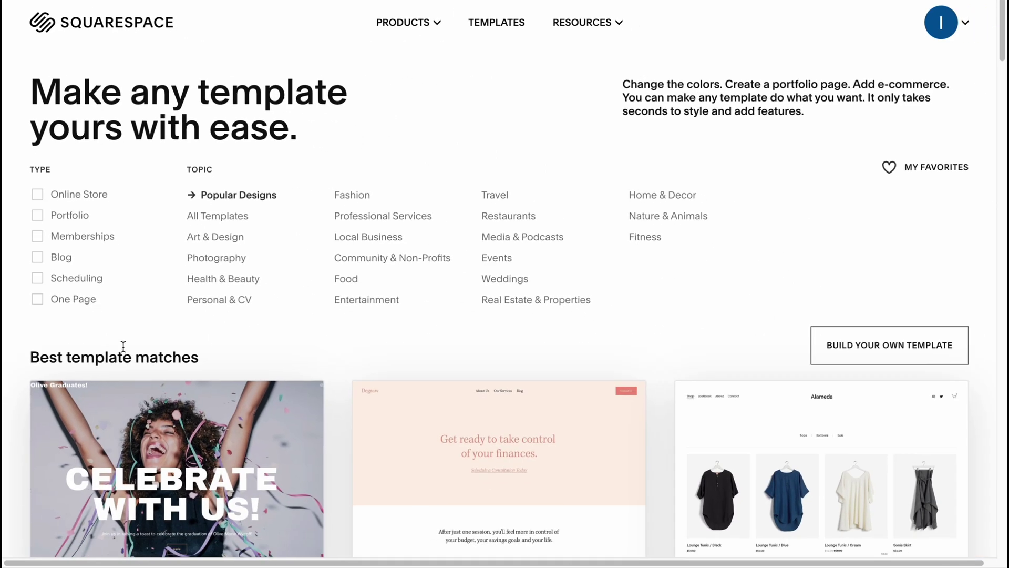
left_click(38, 216)
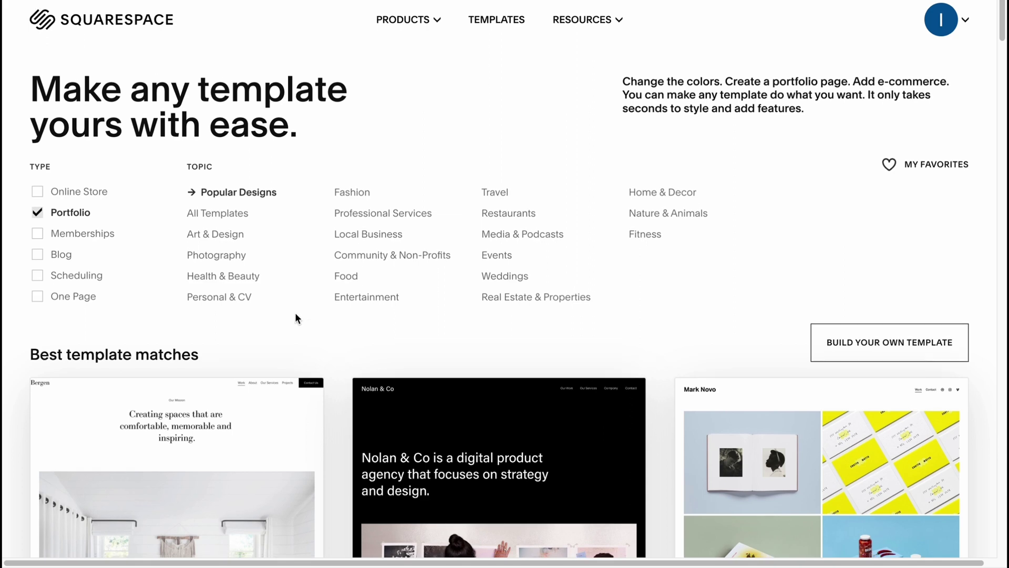
left_click(32, 254)
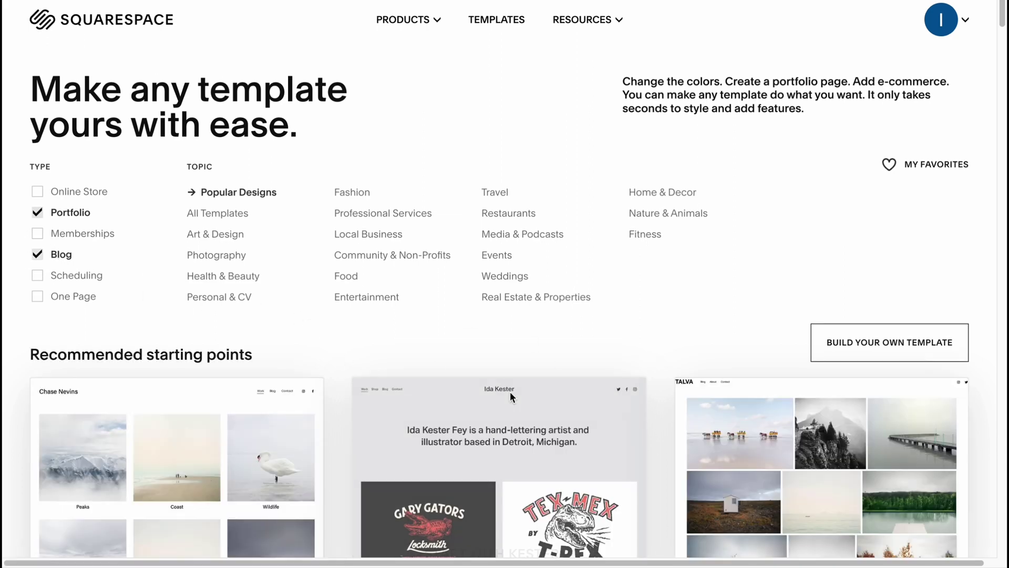
scroll(548, 362, "down", 3)
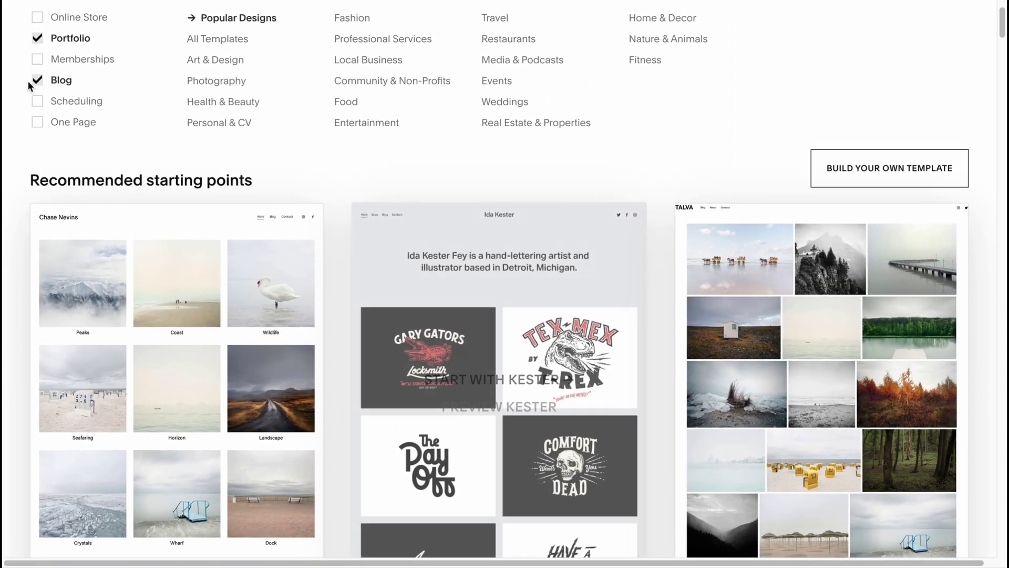
left_click(38, 77)
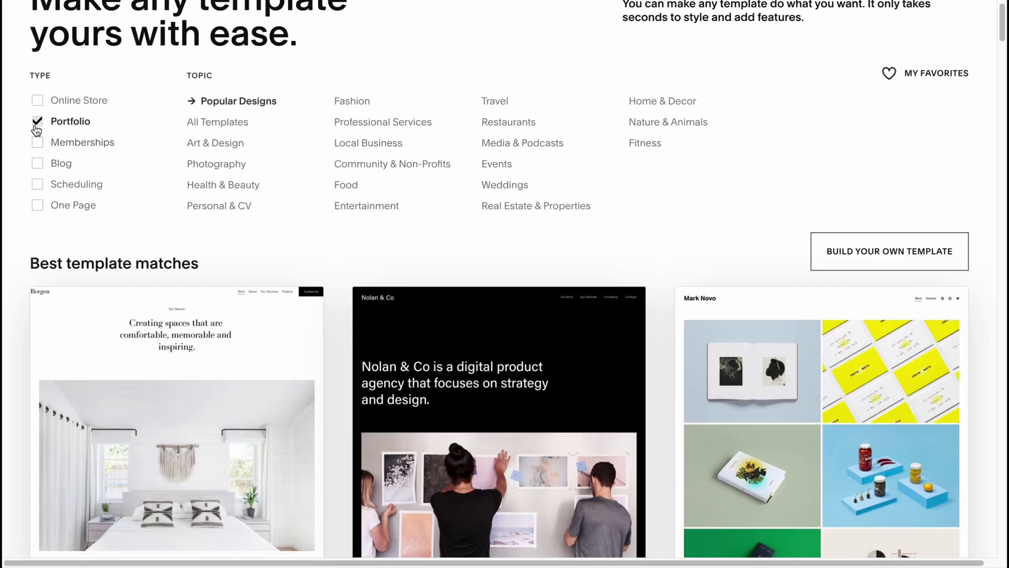
left_click(35, 127)
left_click(57, 123)
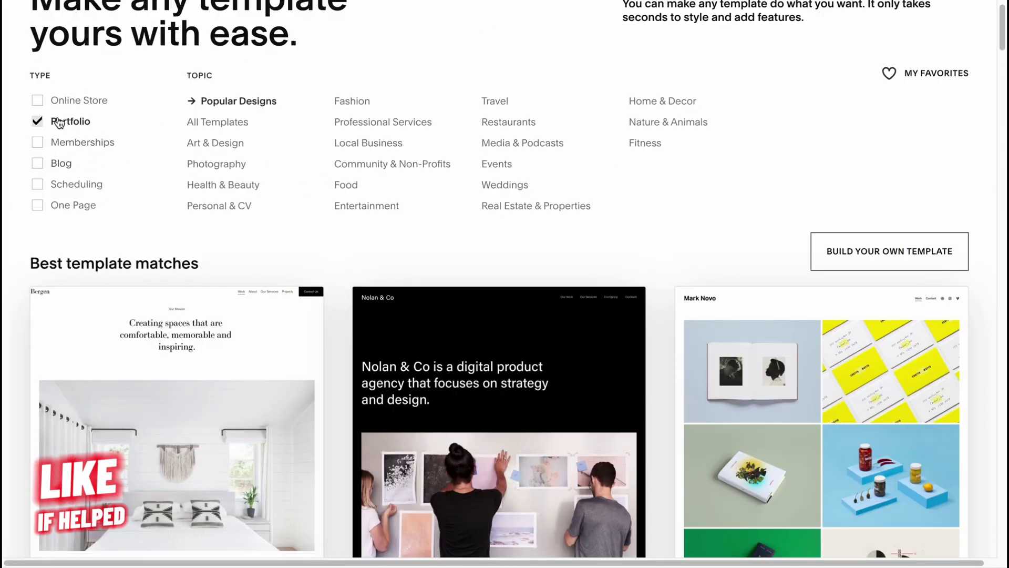
scroll(396, 313, "down", 10)
scroll(68, 263, "up", 10)
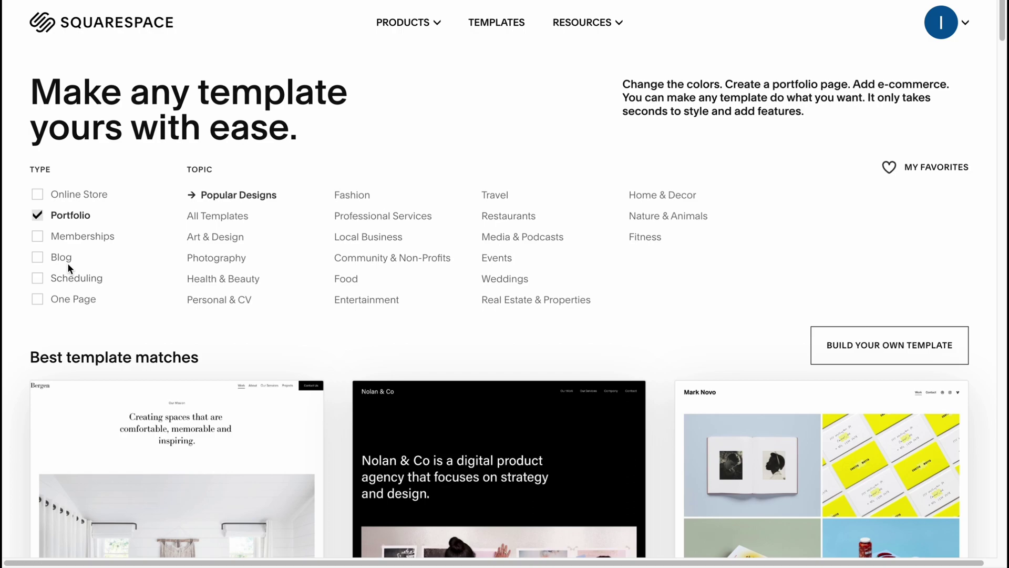
left_click(36, 216)
scroll(459, 355, "down", 10)
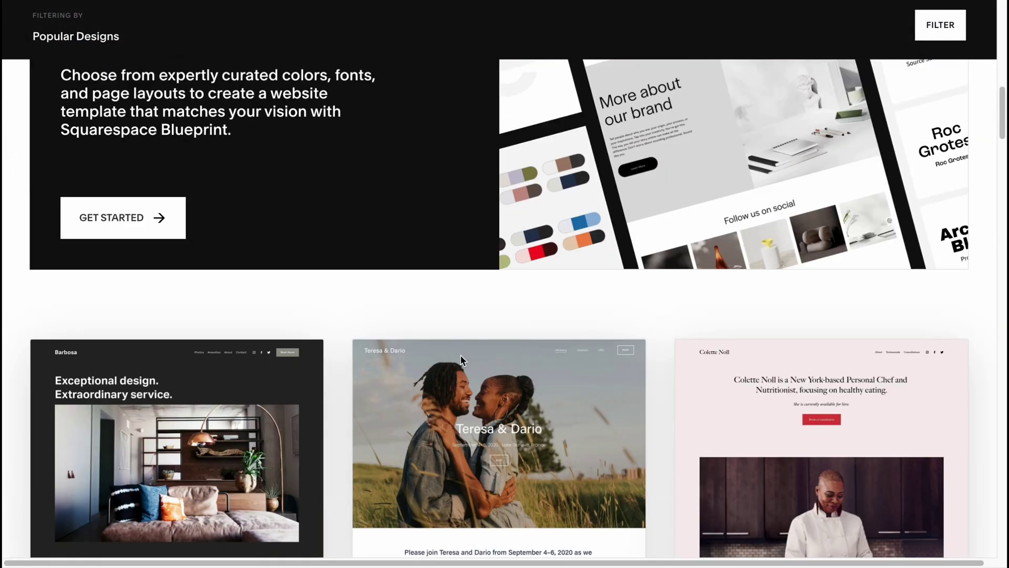
mouse_move(472, 361)
scroll(470, 357, "down", 5)
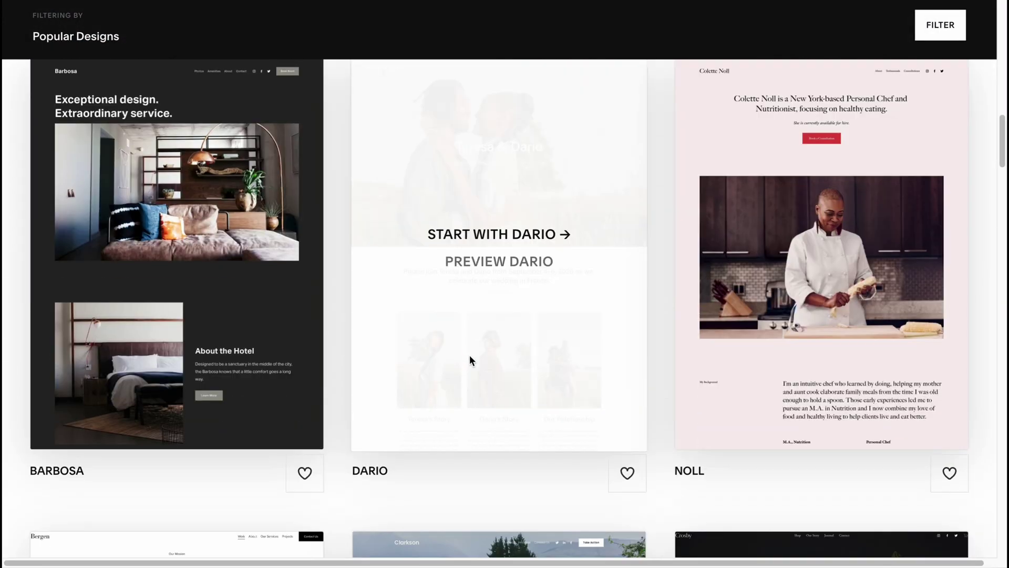
scroll(472, 367, "down", 5)
scroll(476, 365, "up", 15)
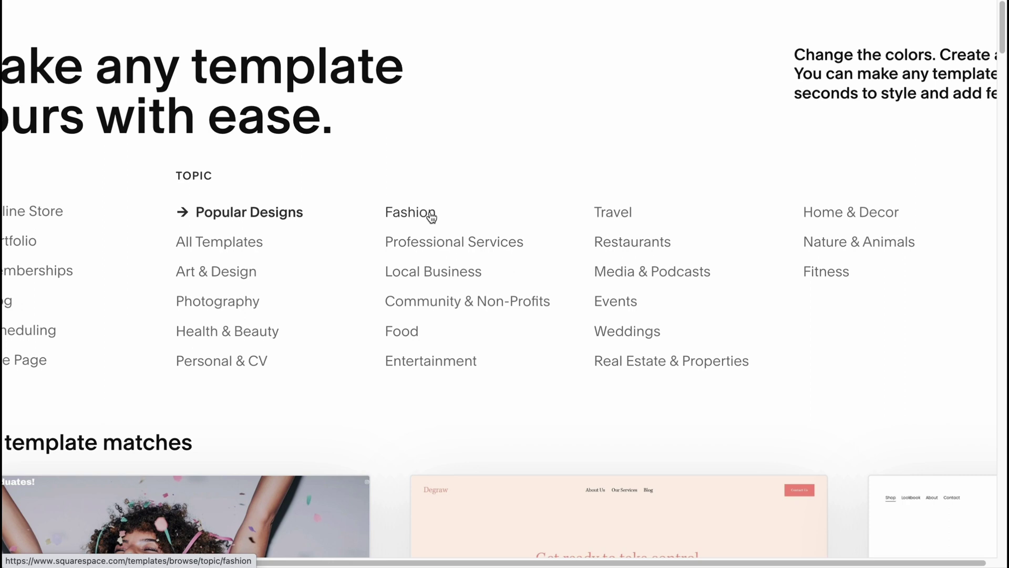
Browse the Professional Services, Local Business, Food and Health & Beauty topics, resetting the page zoom.
left_click(447, 243)
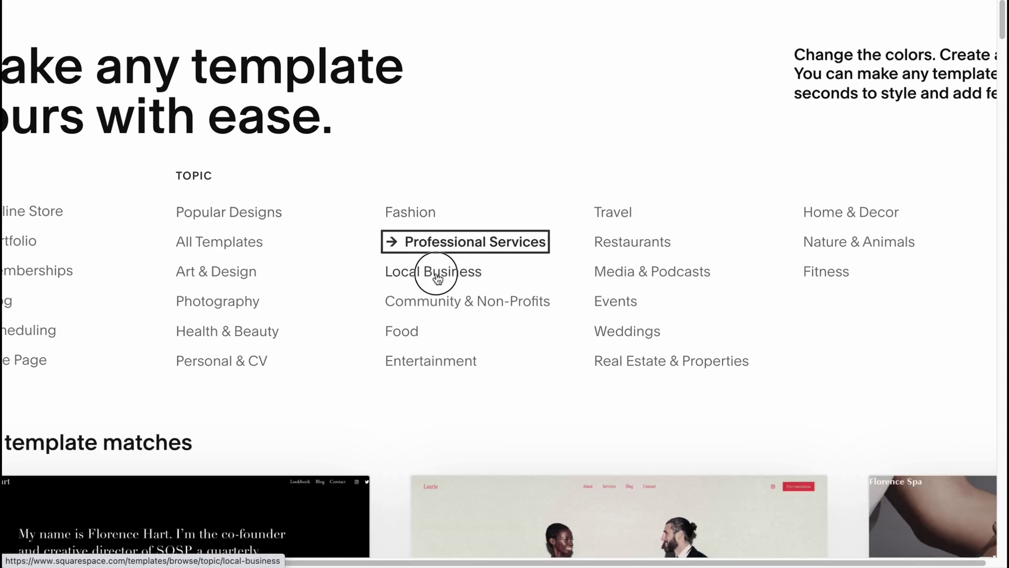
left_click(434, 274)
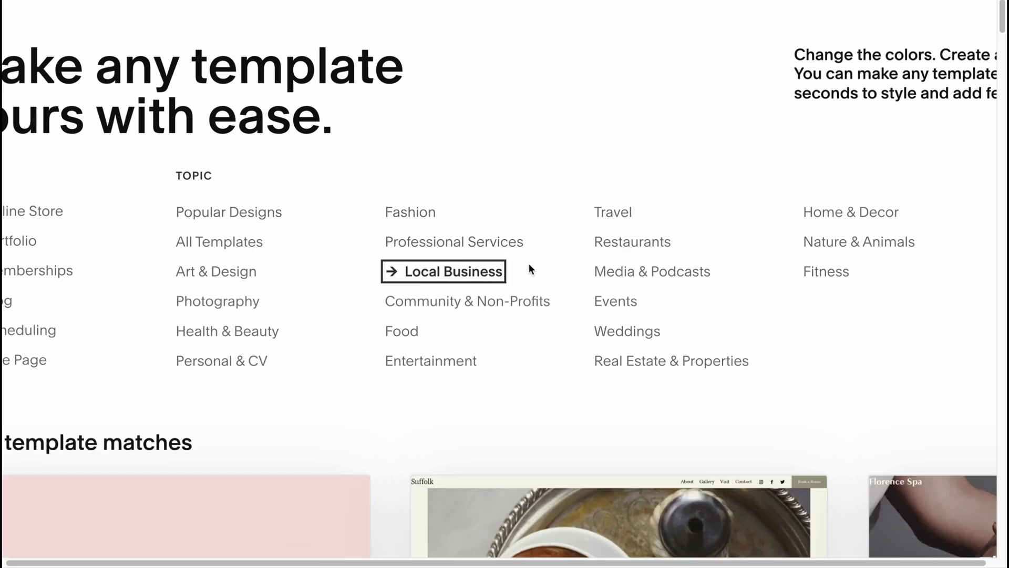
key("super+minus")
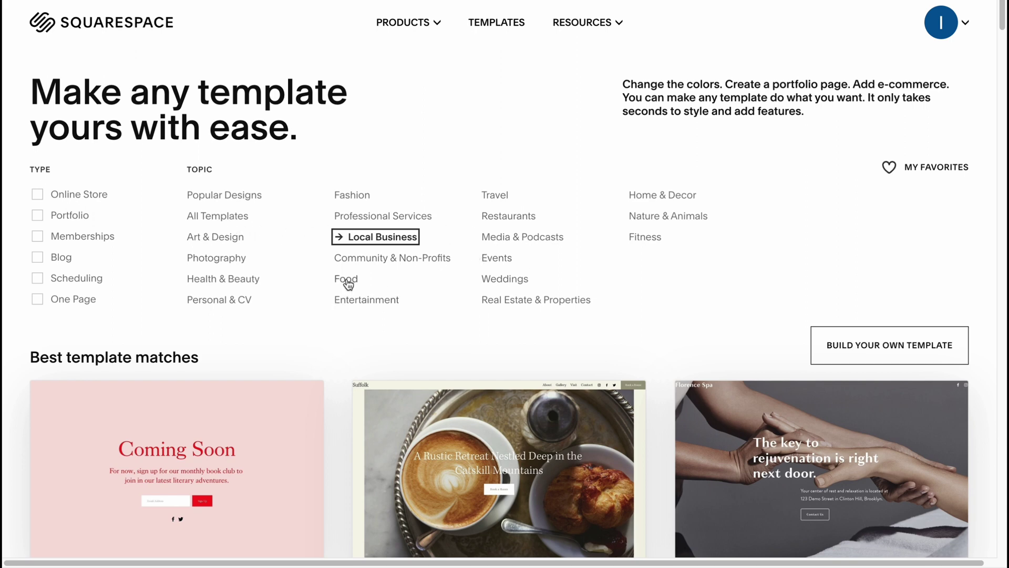
left_click(347, 281)
scroll(462, 314, "down", 2)
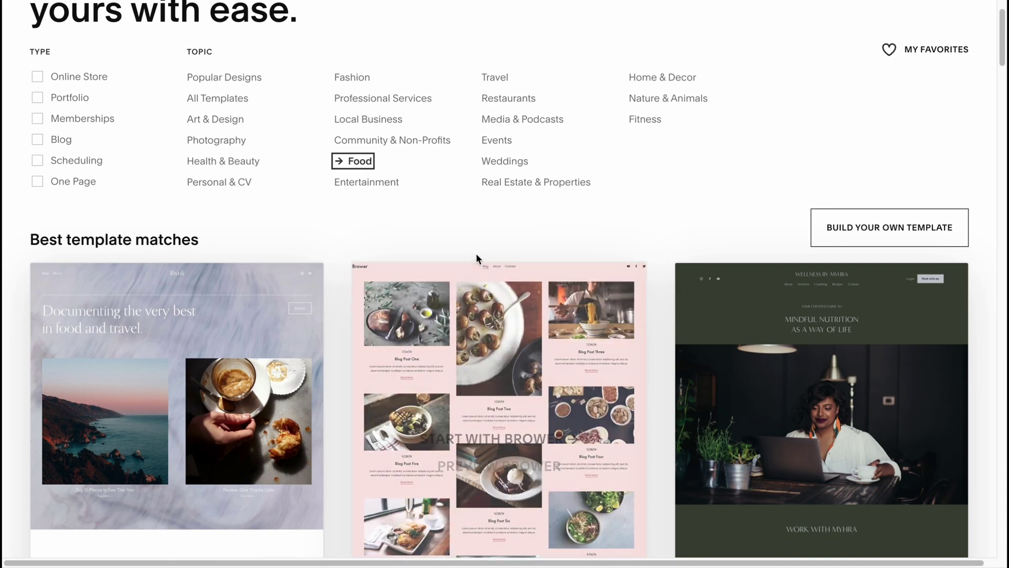
left_click(205, 160)
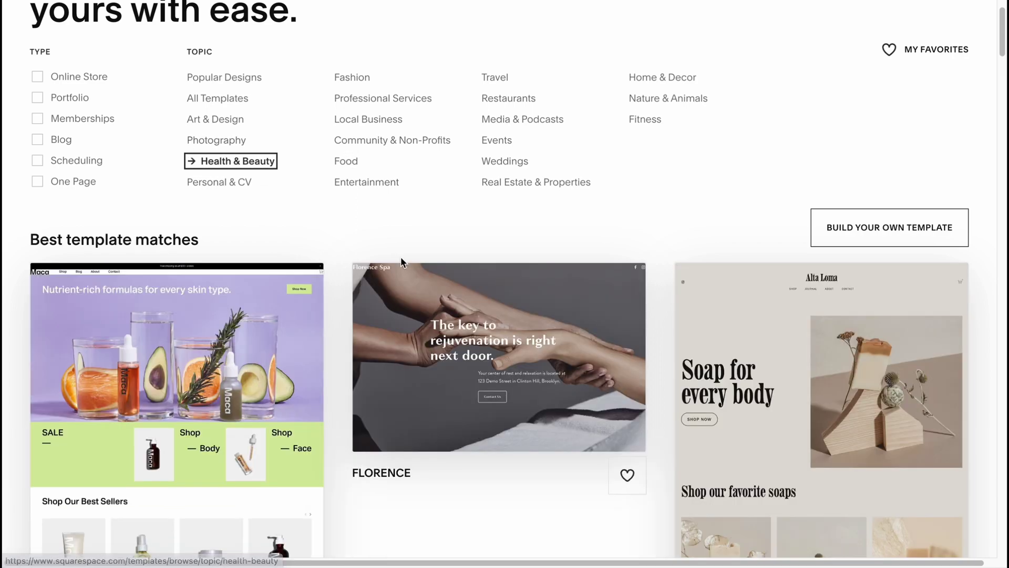
mouse_move(801, 380)
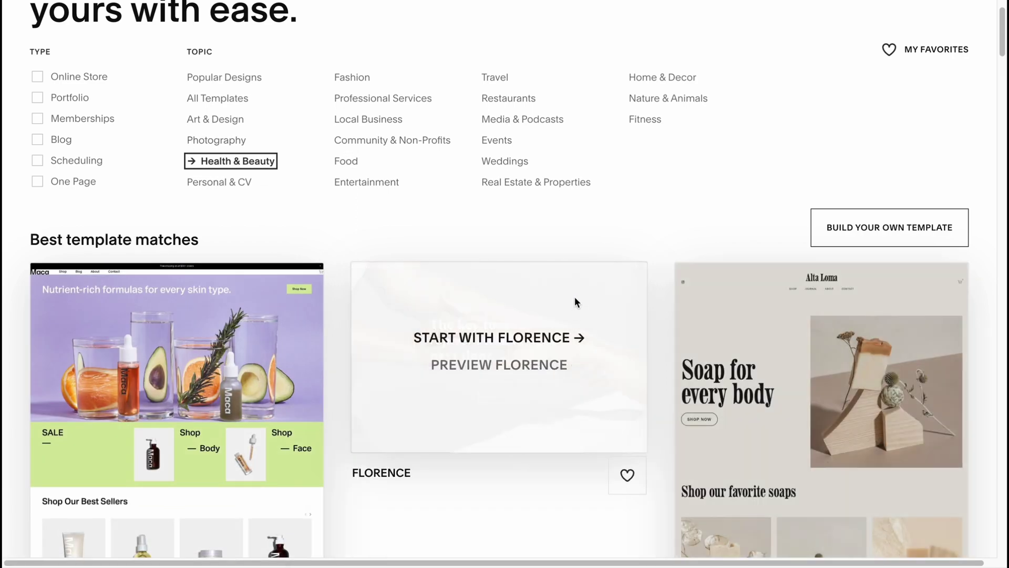
scroll(576, 294, "down", 4)
mouse_move(857, 206)
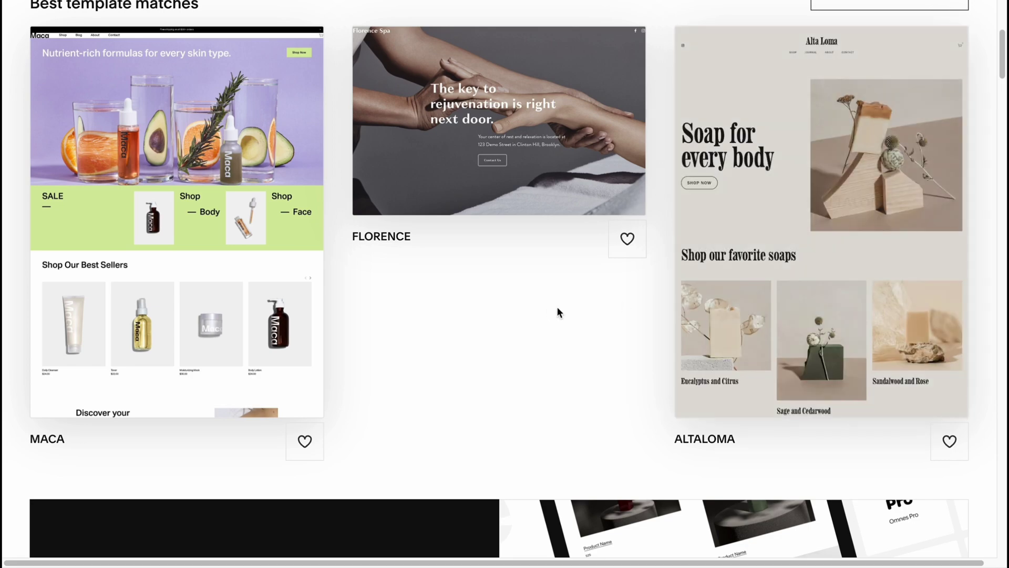
scroll(551, 306, "up", 6)
Filter the gallery to Fashion and look through Hart, Alameda and Galena.
left_click(351, 192)
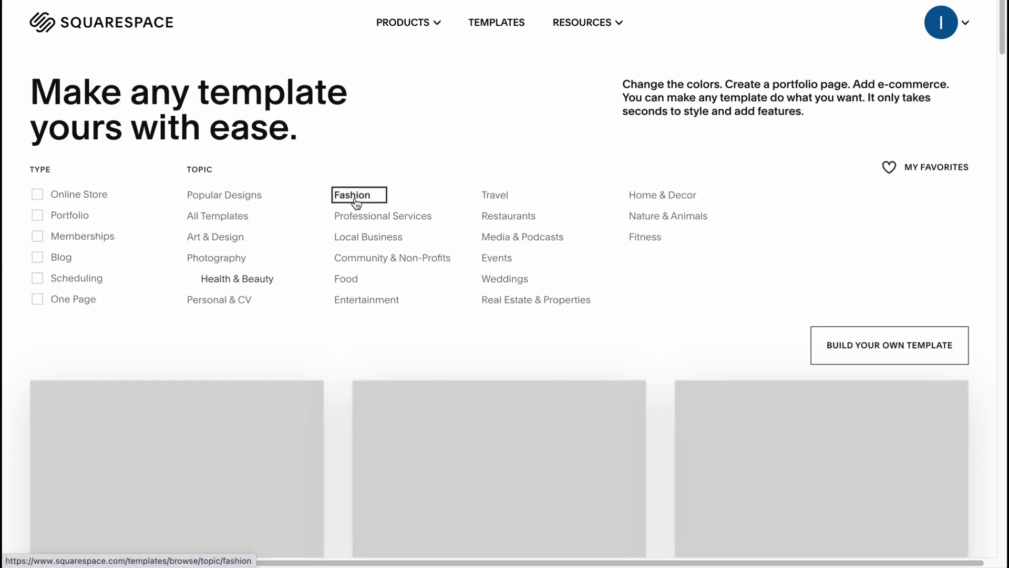
scroll(437, 323, "down", 2)
mouse_move(437, 309)
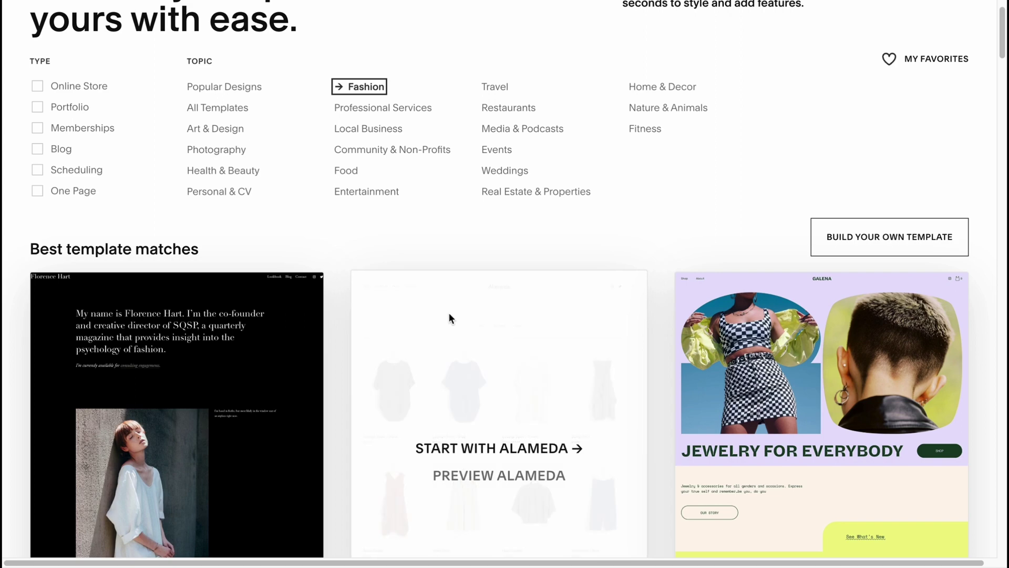
scroll(449, 318, "down", 5)
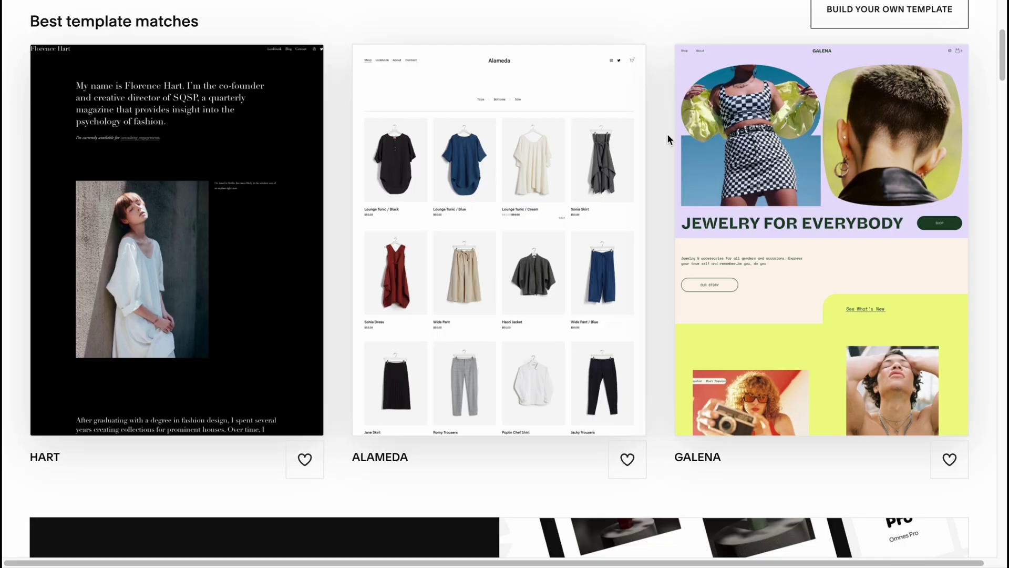
scroll(651, 158, "up", 6)
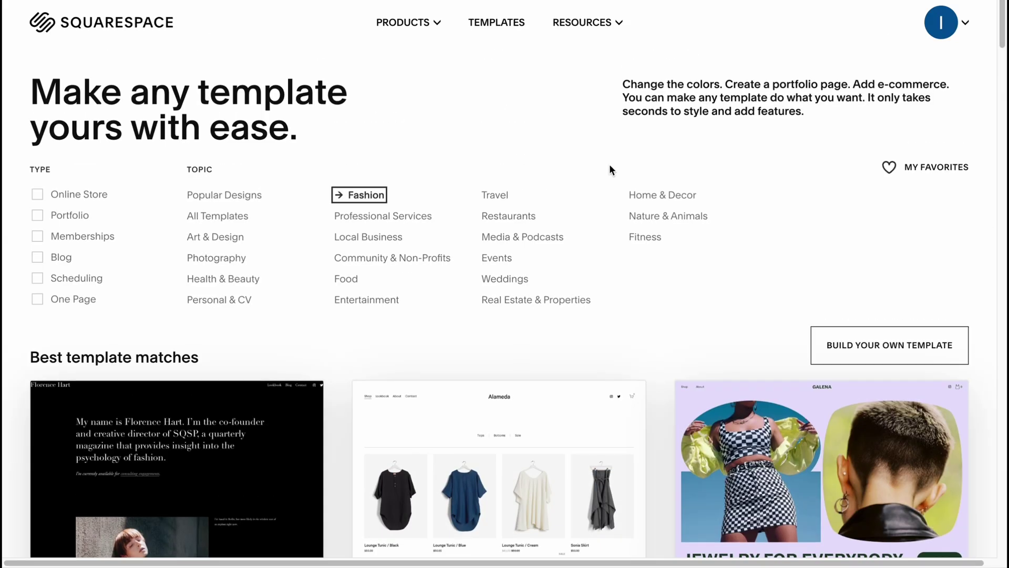
Switch the gallery from Popular Designs to All Templates and start scrolling through it.
left_click(239, 199)
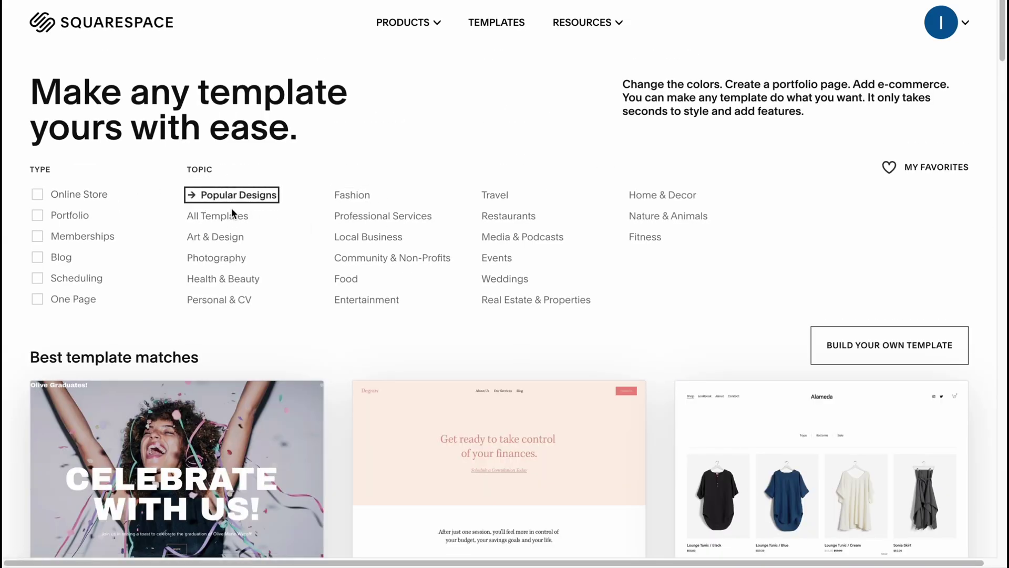
left_click(232, 213)
scroll(678, 250, "down", 5)
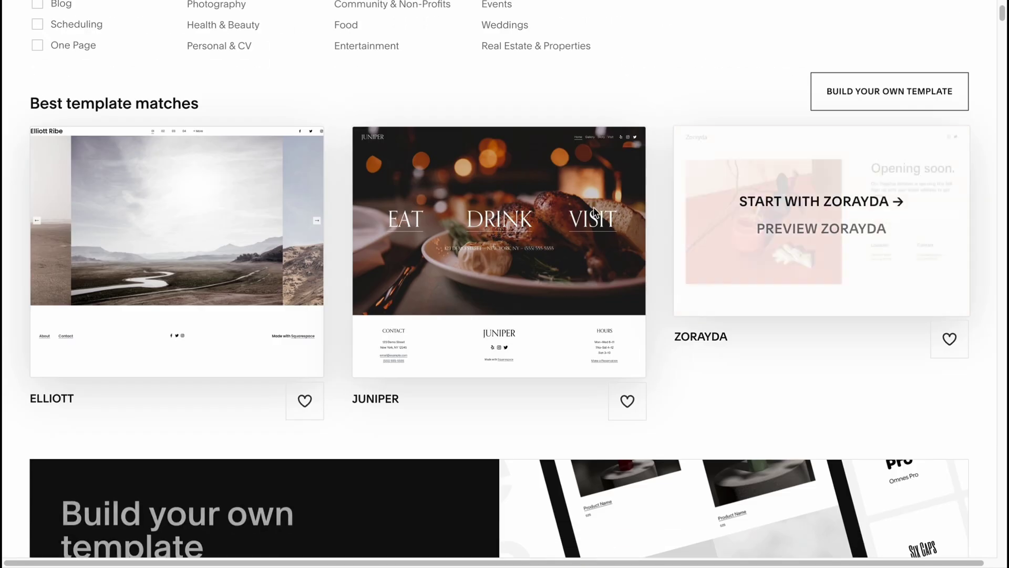
scroll(594, 213, "down", 15)
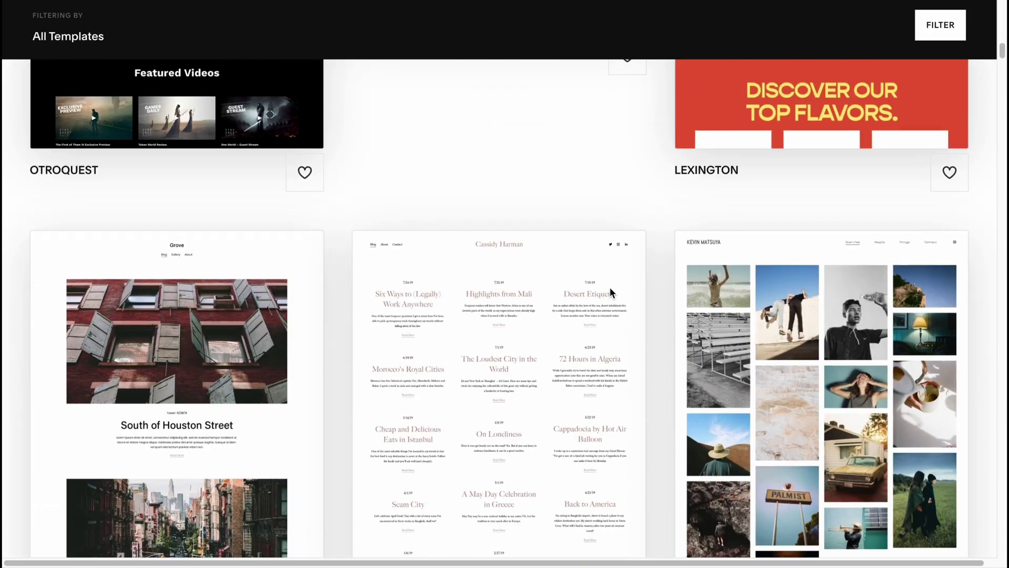
scroll(605, 273, "down", 6)
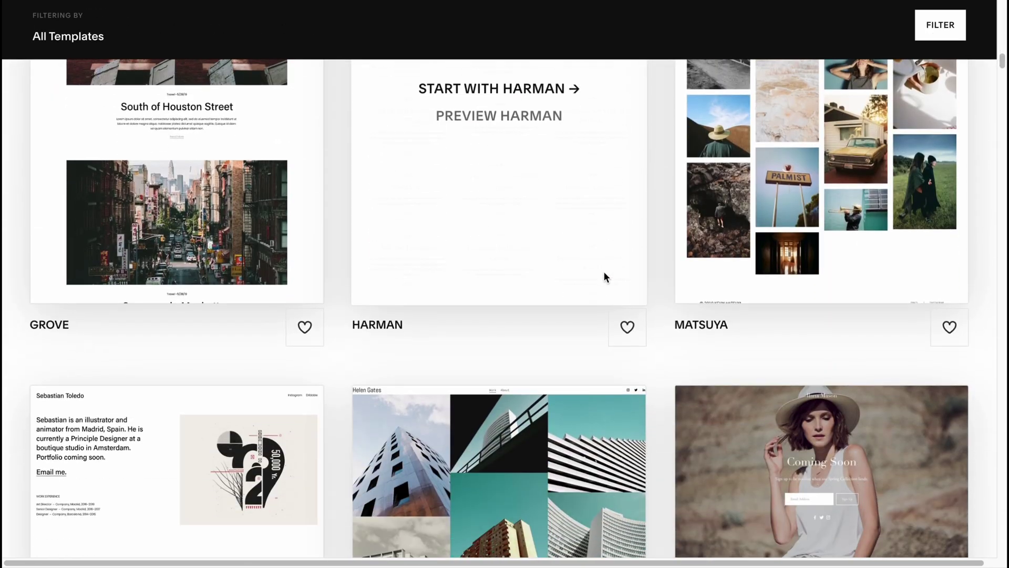
scroll(603, 275, "down", 6)
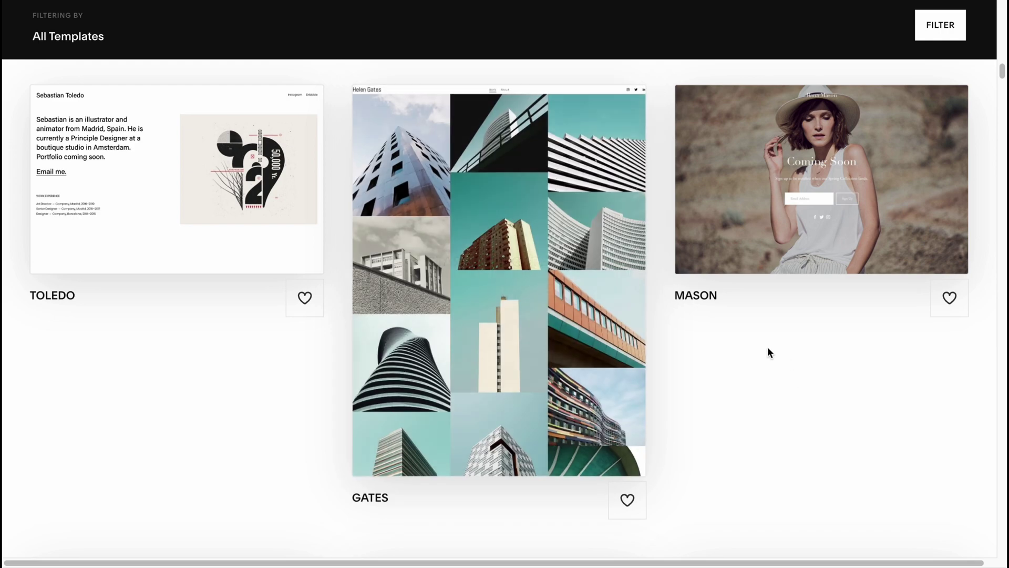
scroll(768, 348, "down", 3)
scroll(747, 349, "down", 4)
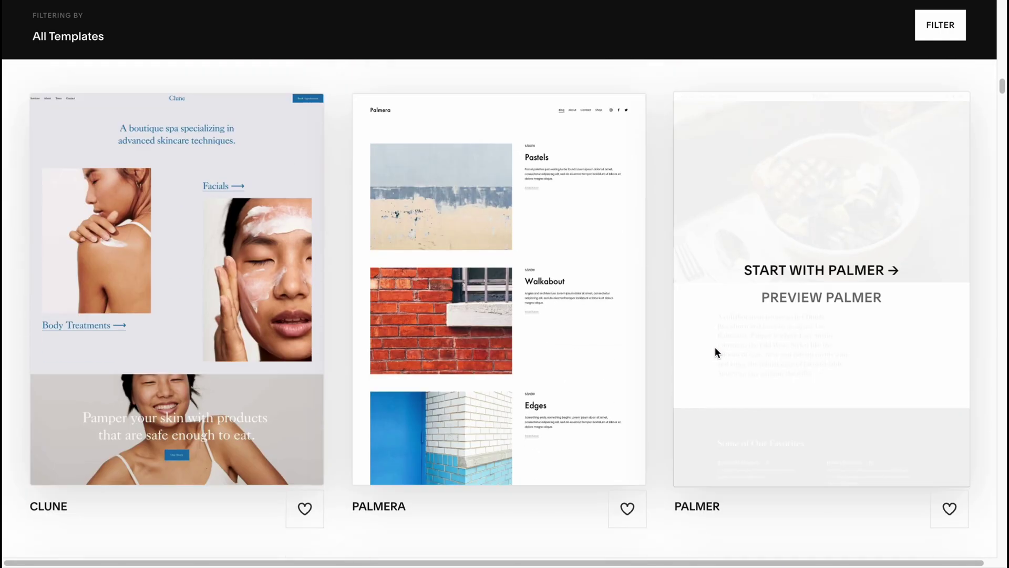
Scroll back and forth through all templates down to the Otroquest, Essex and Lexington row.
scroll(714, 350, "up", 2)
scroll(711, 349, "down", 2)
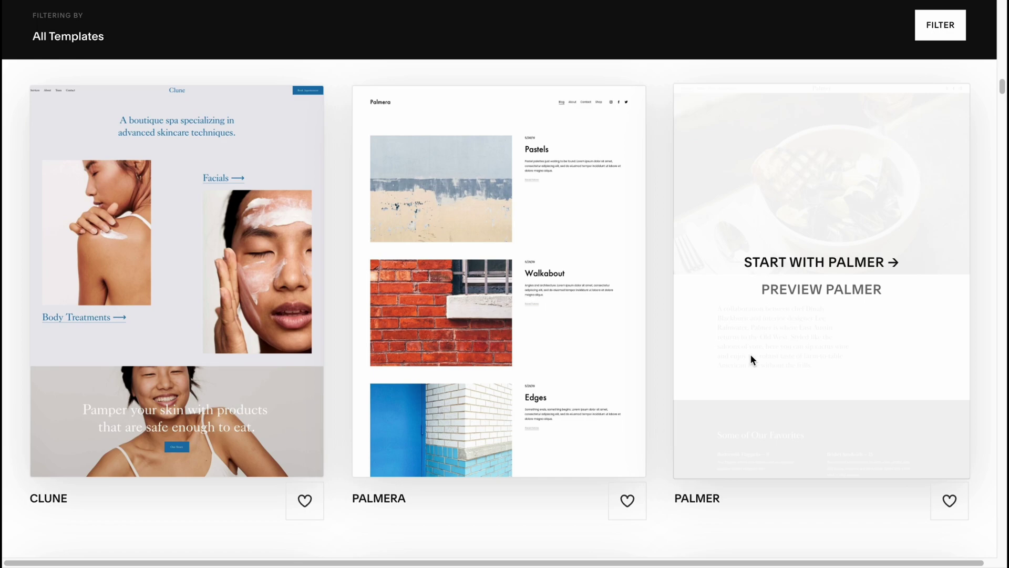
scroll(750, 357, "down", 5)
scroll(738, 349, "down", 1)
scroll(736, 350, "up", 1)
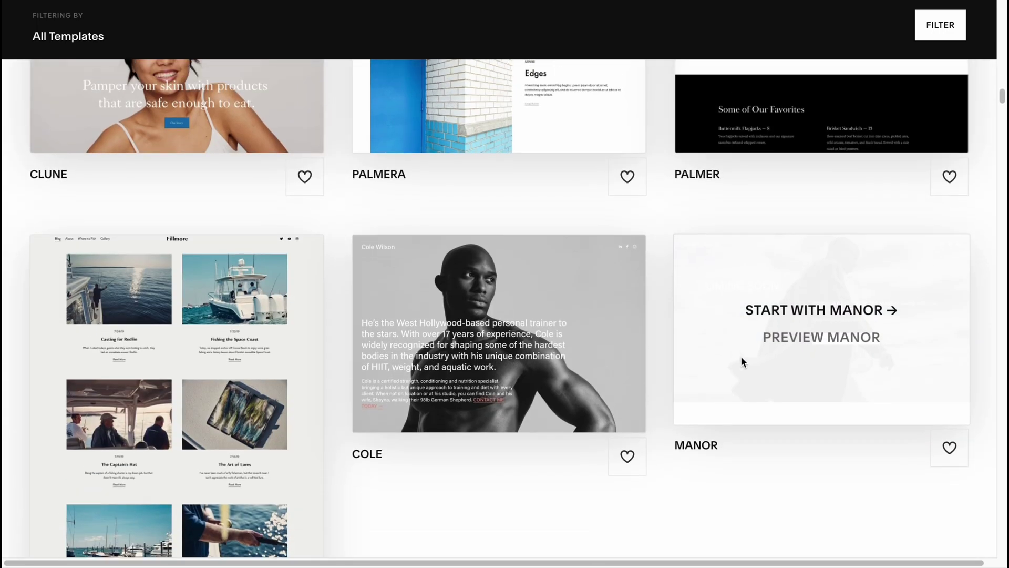
scroll(581, 329, "up", 5)
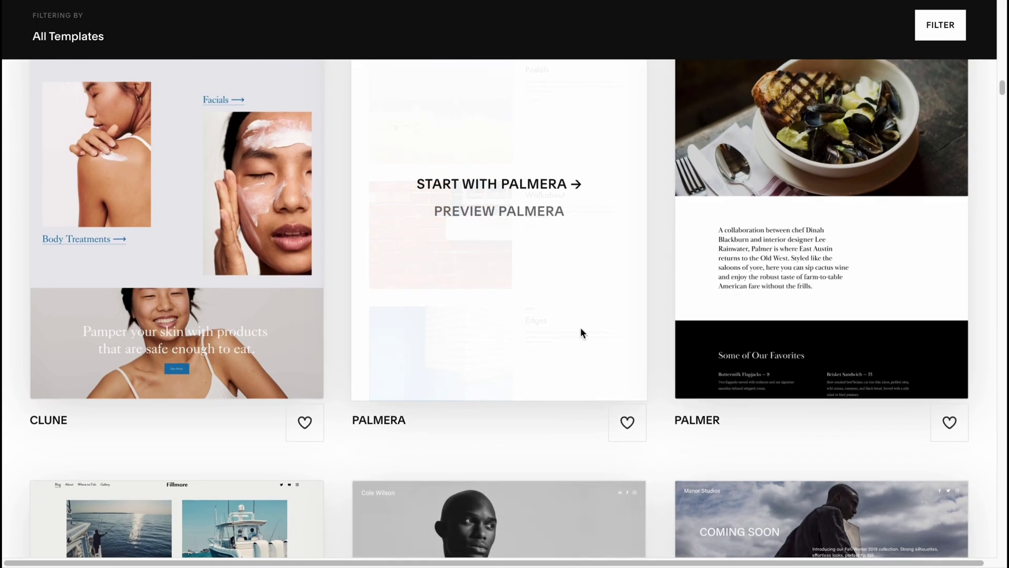
scroll(581, 327, "up", 15)
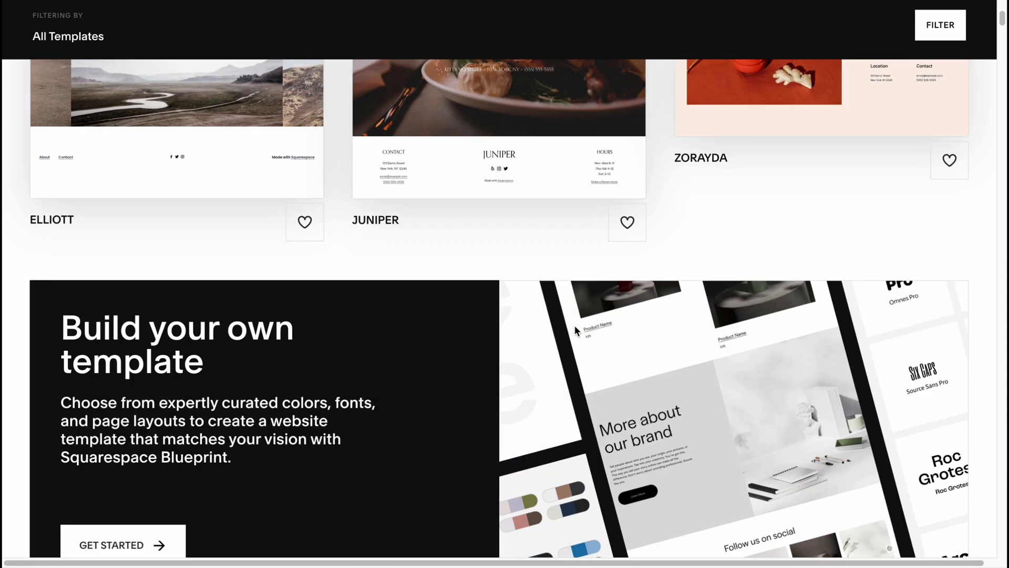
scroll(576, 325, "up", 9)
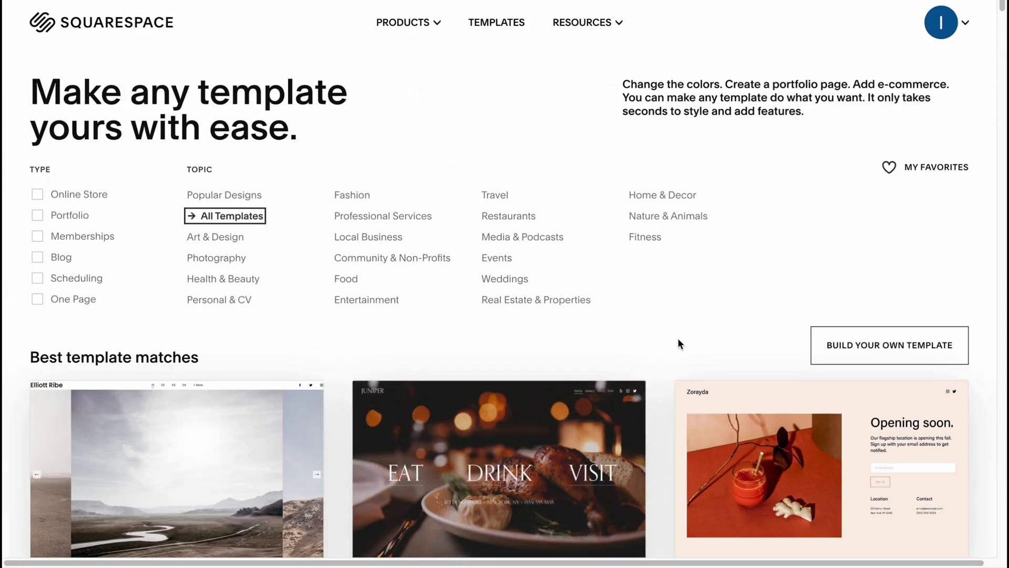
scroll(678, 343, "down", 2)
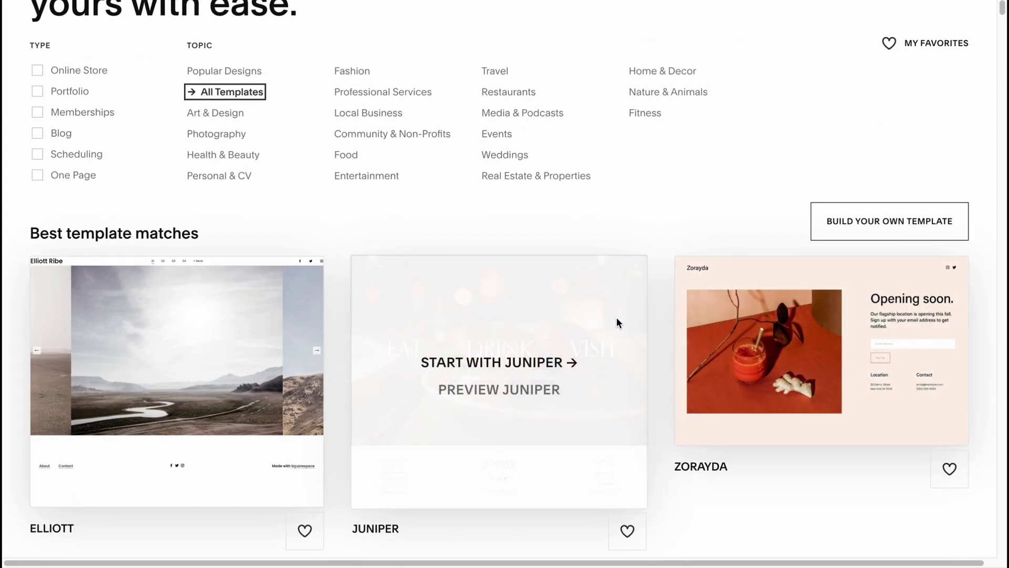
scroll(624, 321, "down", 10)
scroll(637, 329, "down", 10)
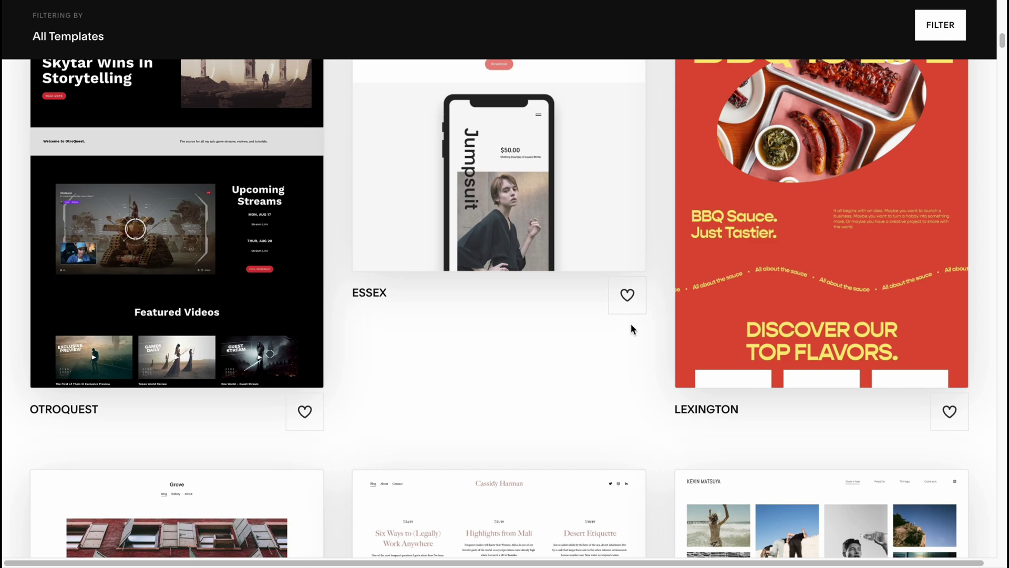
scroll(610, 304, "up", 8)
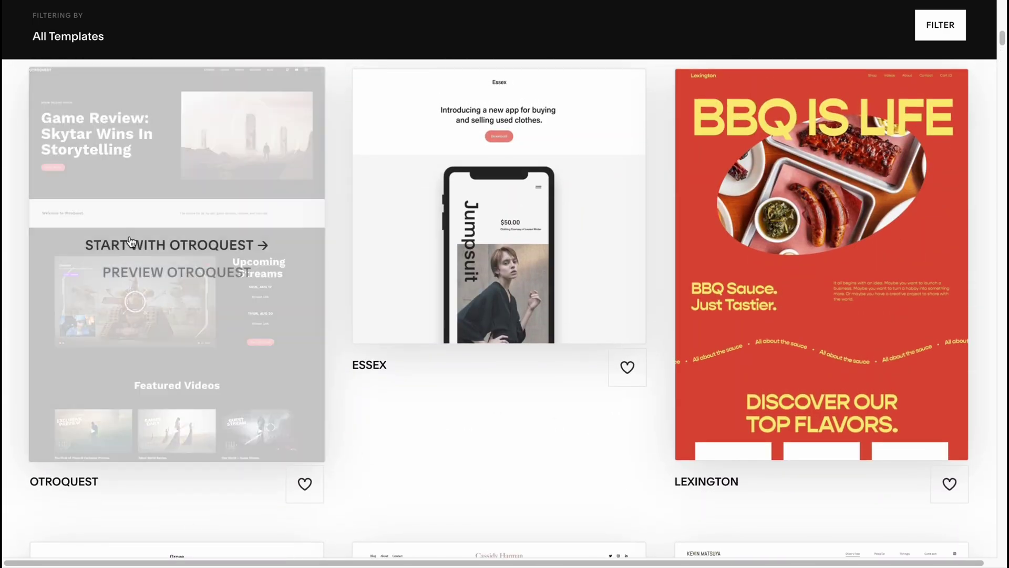
scroll(298, 210, "up", 3)
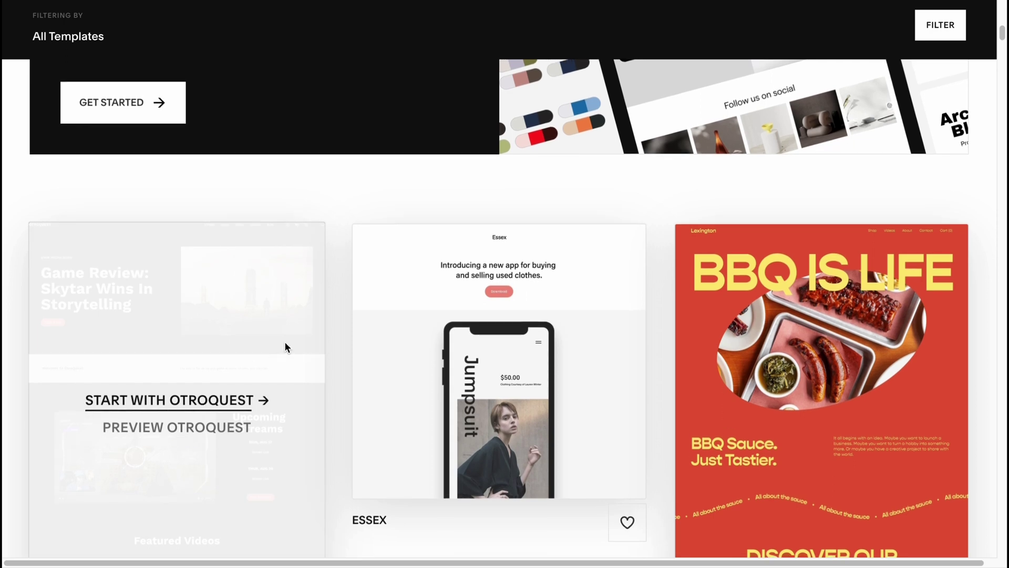
scroll(283, 344, "down", 1)
scroll(206, 273, "down", 3)
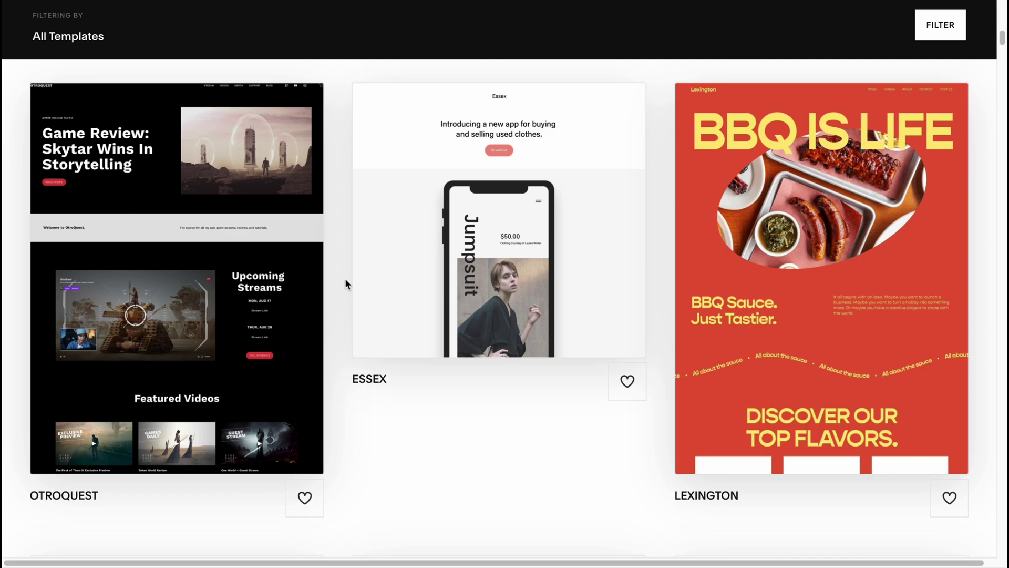
scroll(434, 340, "down", 10)
scroll(437, 344, "up", 8)
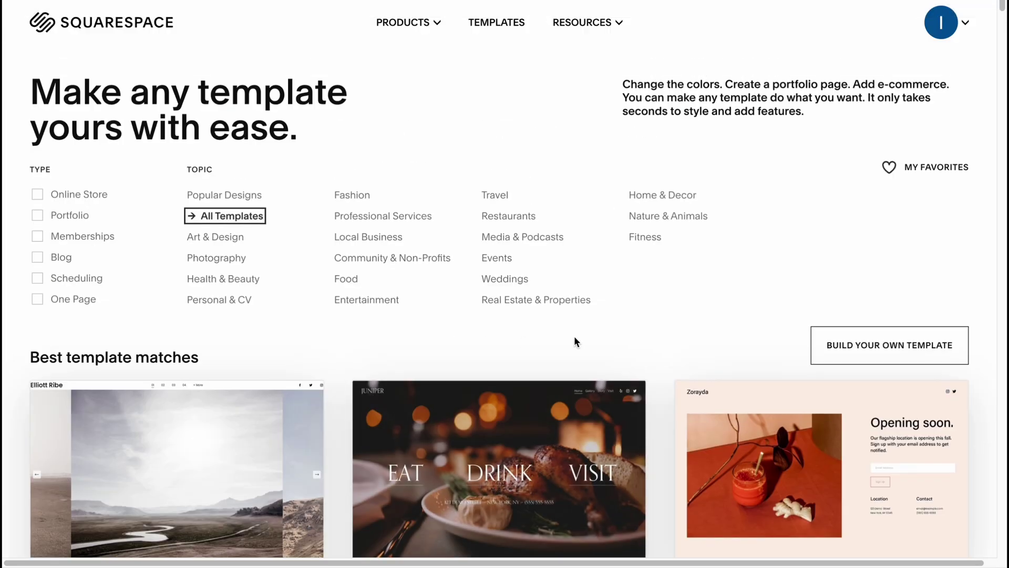
scroll(646, 334, "down", 15)
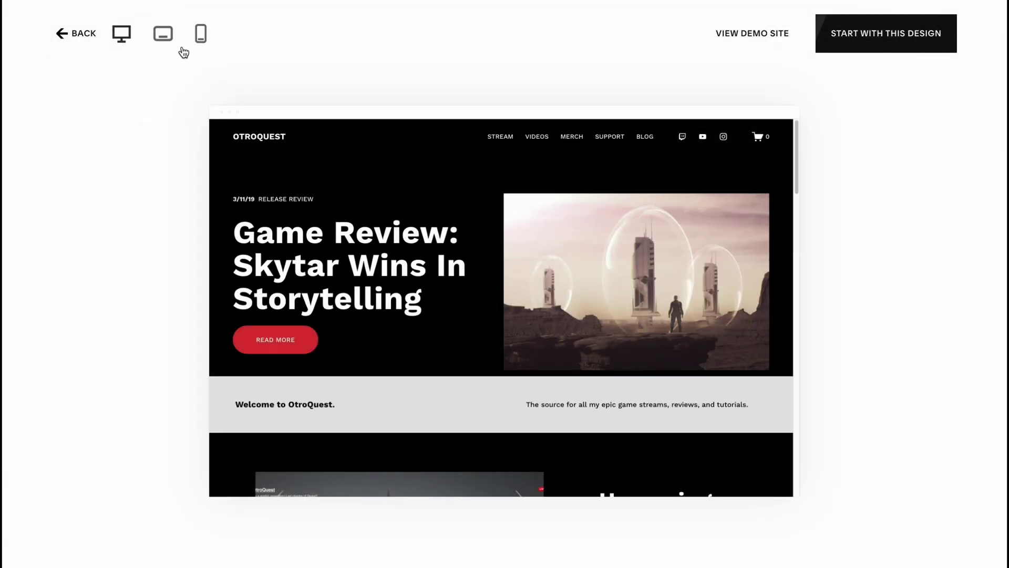
Preview Otroquest at tablet and phone sizes, then start a new site from it.
left_click(163, 35)
left_click(201, 34)
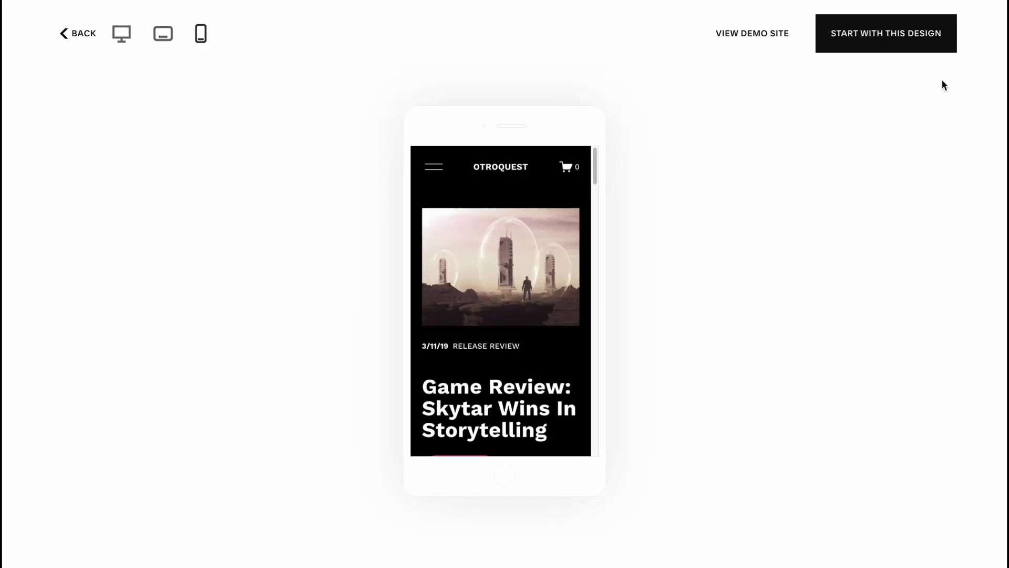
left_click(883, 41)
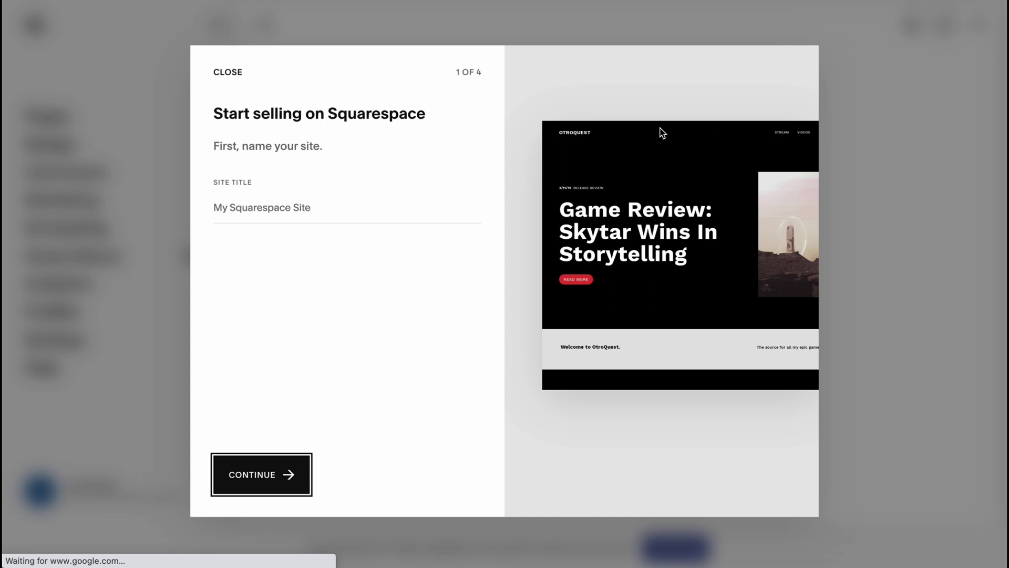
Title the new site 'Site 123' and step through the welcome screens to the editor.
left_click(335, 212)
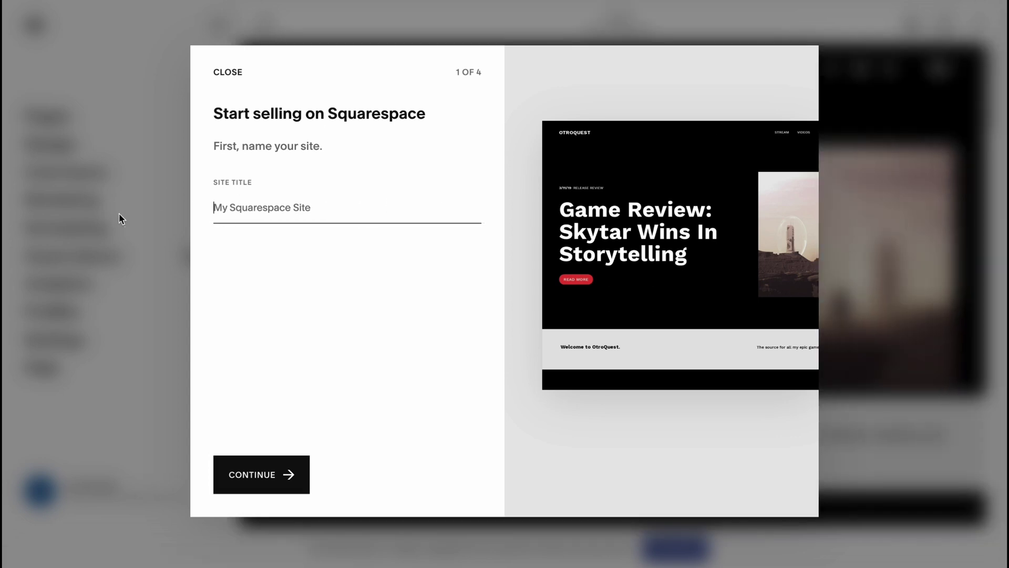
type("Site 123")
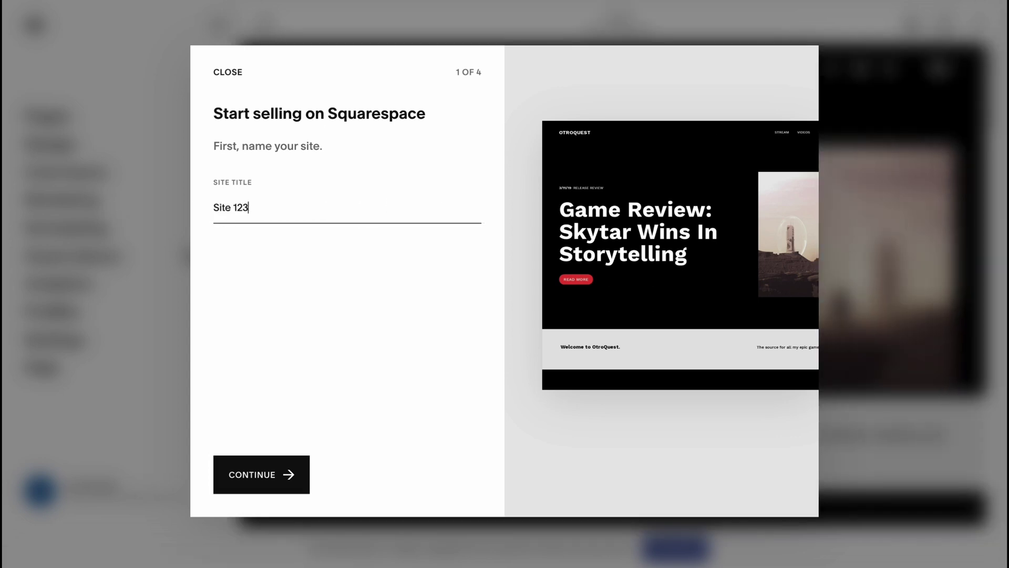
left_click(257, 475)
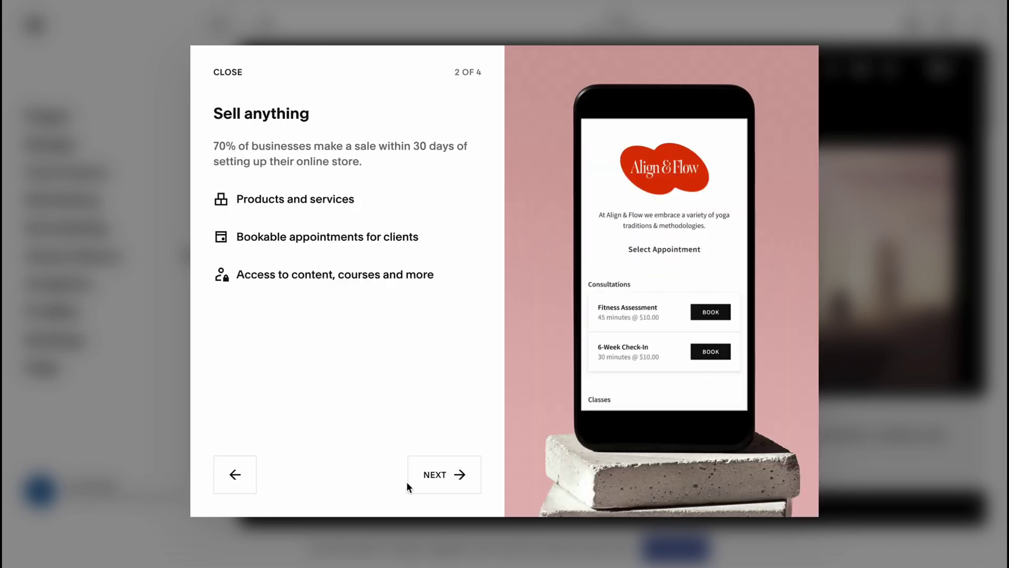
left_click(437, 487)
left_click(442, 488)
left_click(440, 479)
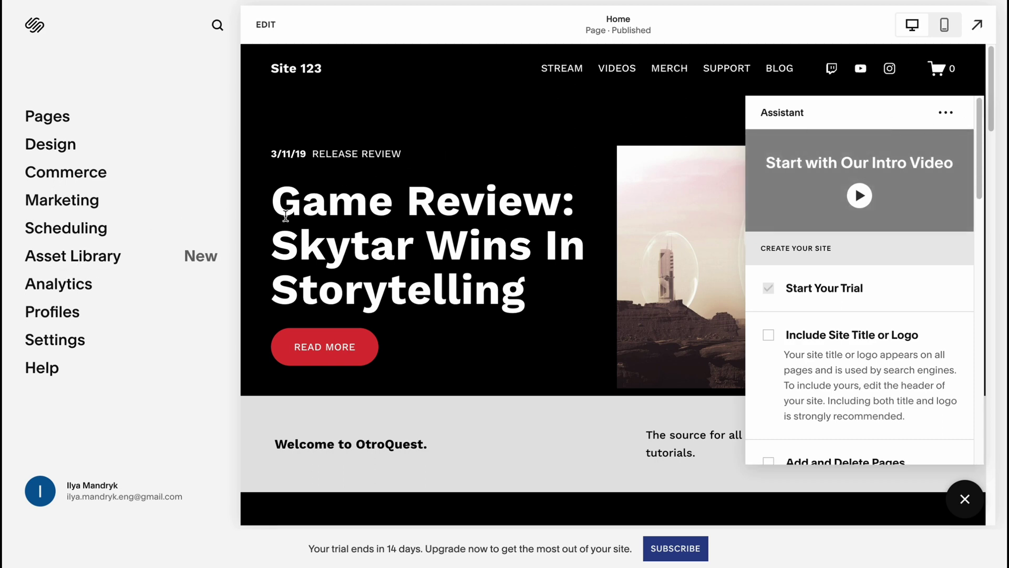
Go from the Pages list back to the main menu and open the Design panel.
left_click(50, 117)
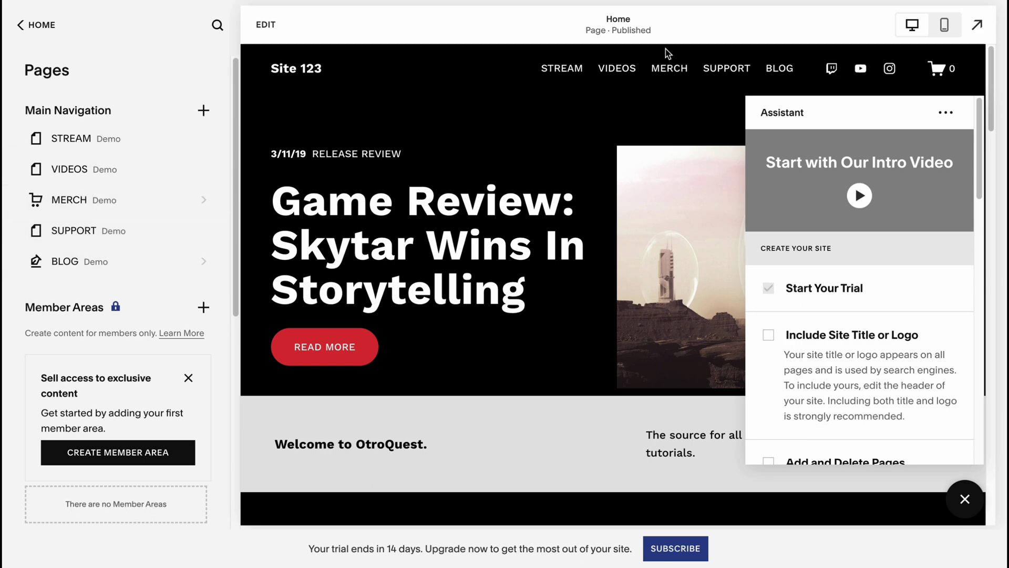
left_click(31, 24)
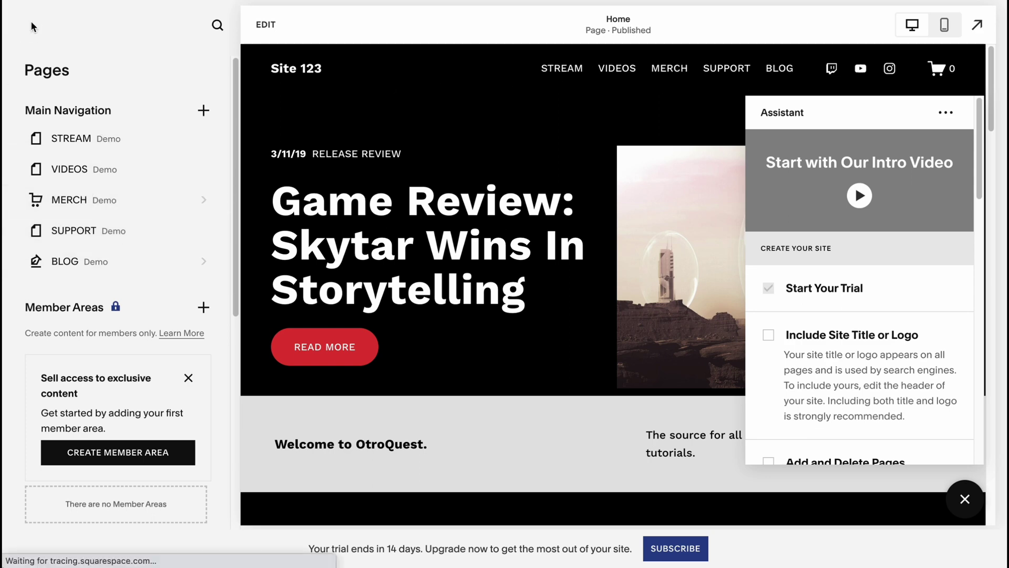
left_click(44, 144)
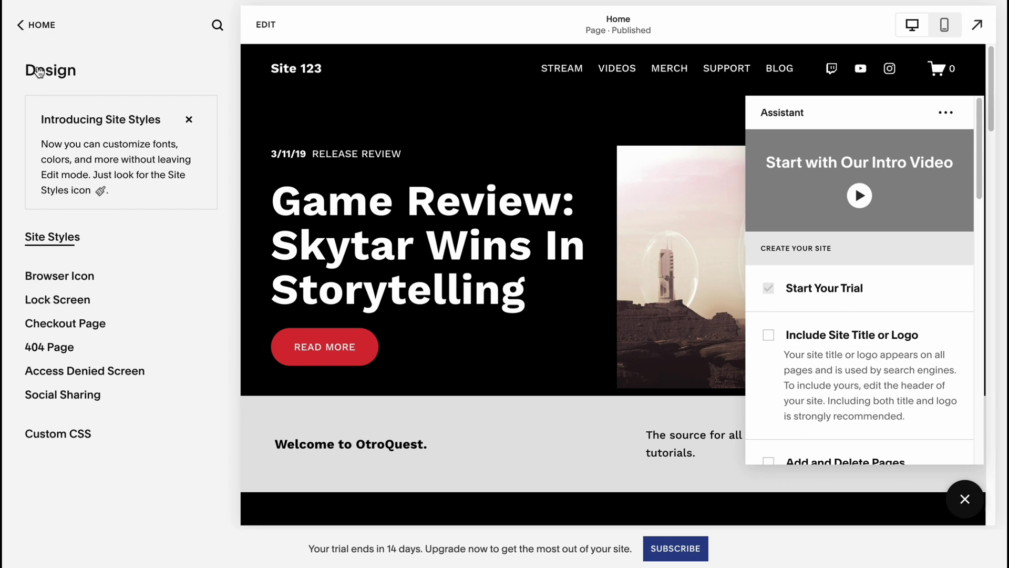
Open the Site Styles font packs and try Gopher, Thrillers and Six Caps.
left_click(52, 238)
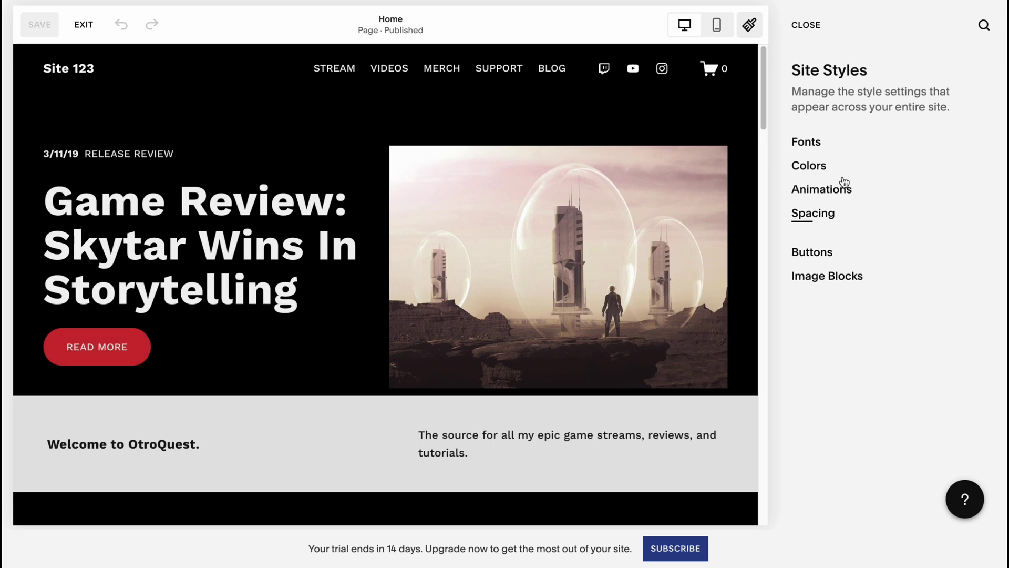
left_click(816, 147)
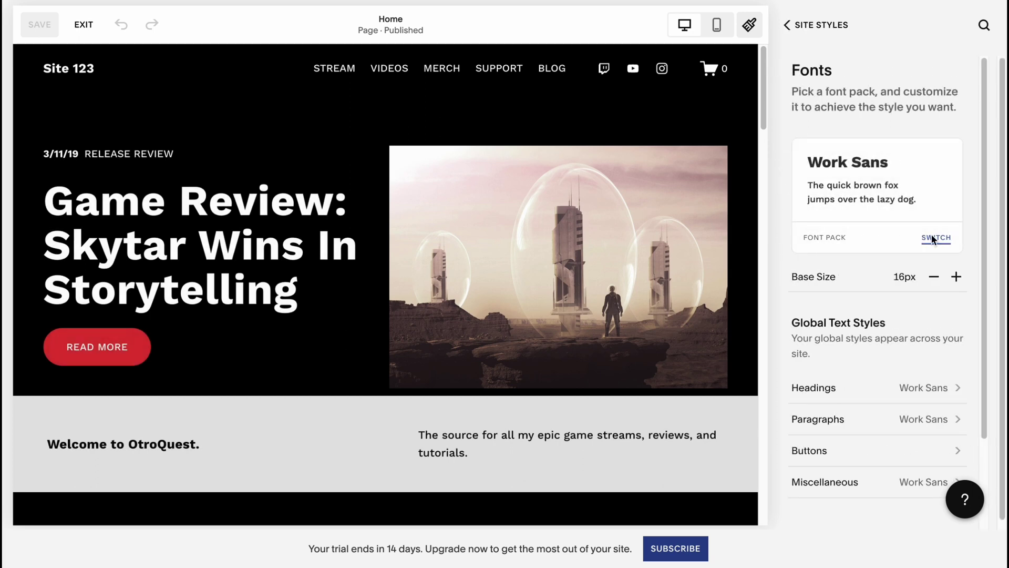
left_click(934, 240)
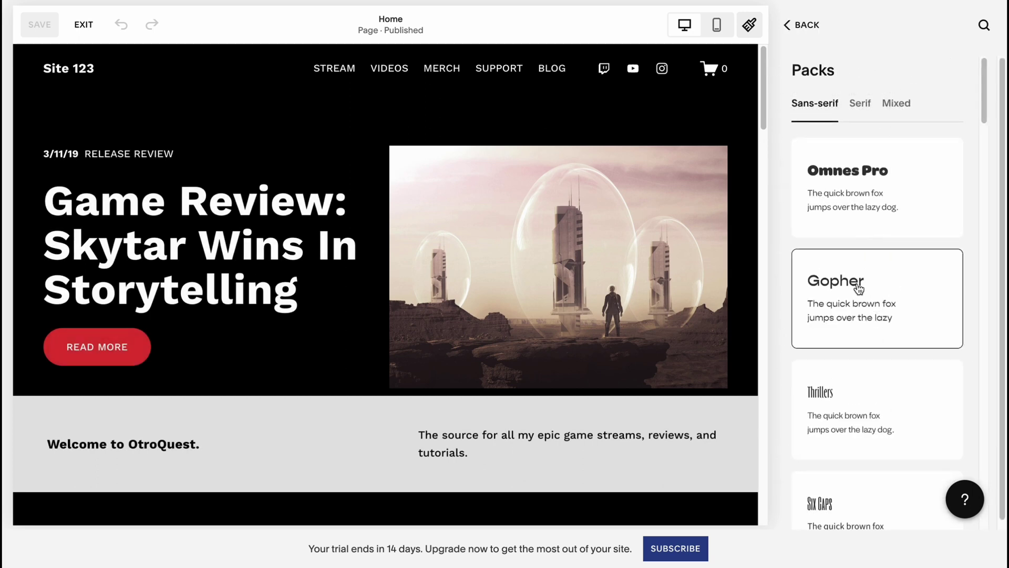
left_click(859, 289)
left_click(874, 387)
scroll(873, 394, "down", 3)
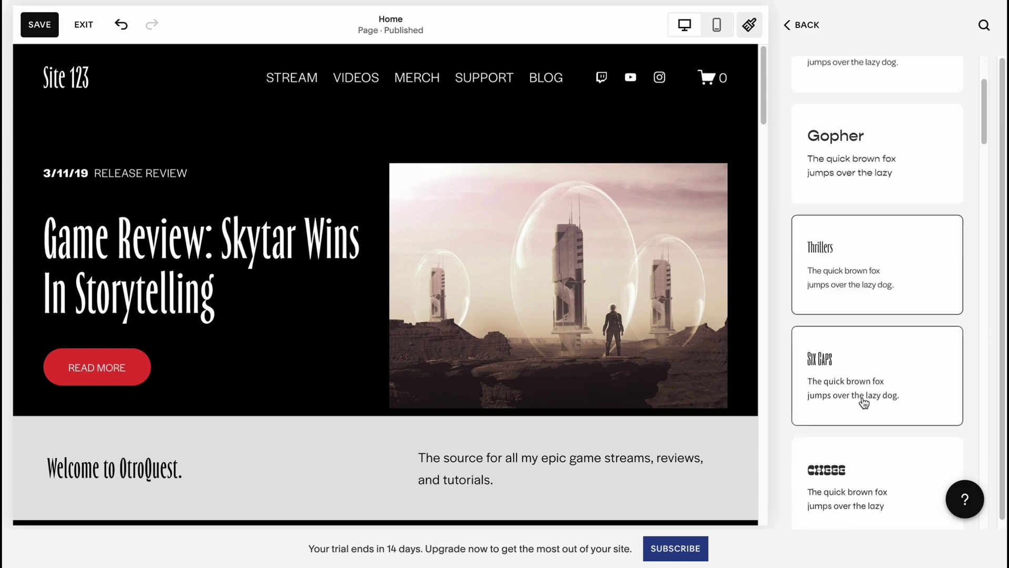
left_click(864, 403)
scroll(893, 368, "down", 1)
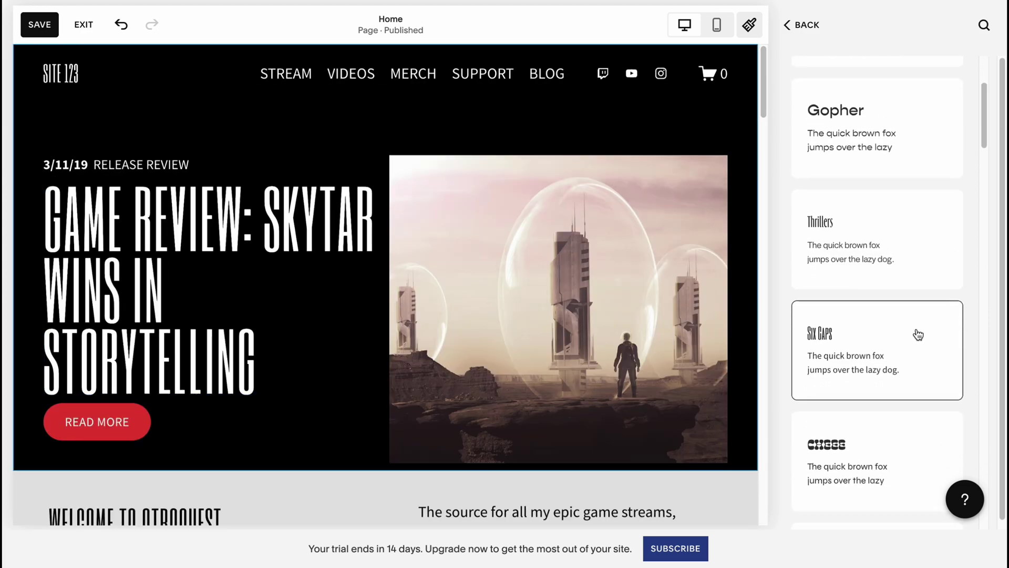
scroll(904, 352, "down", 3)
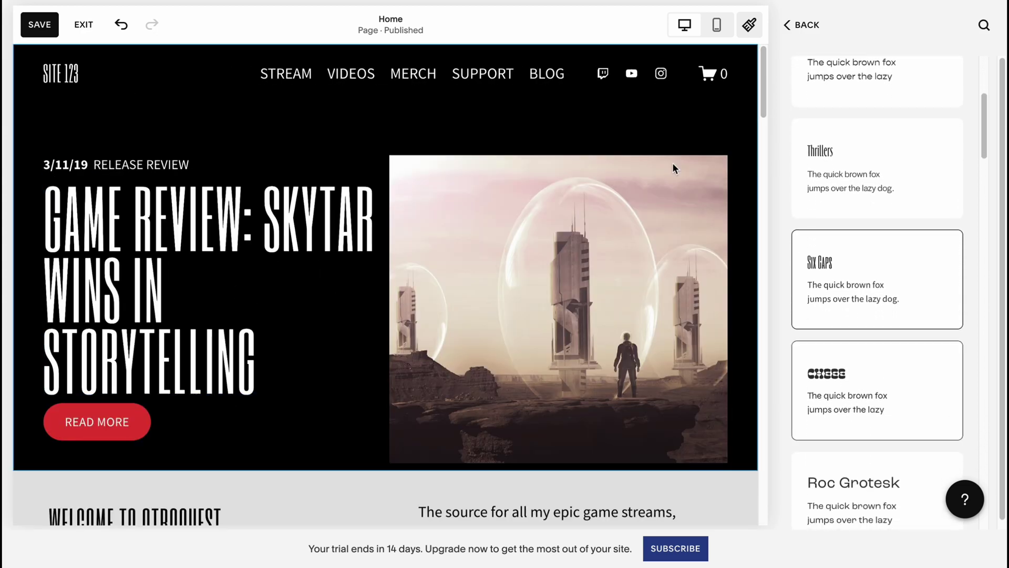
Try Cheee and Roc Grotesk, then apply the Audiowide font pack and save.
left_click(864, 419)
scroll(864, 419, "down", 4)
scroll(863, 419, "down", 1)
left_click(863, 420)
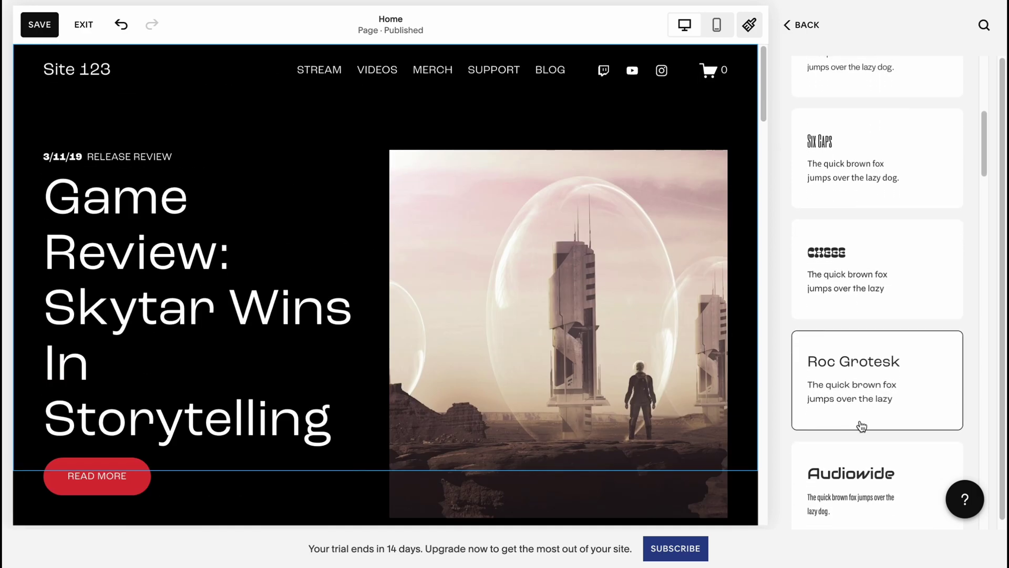
scroll(862, 426, "down", 1)
left_click(907, 452)
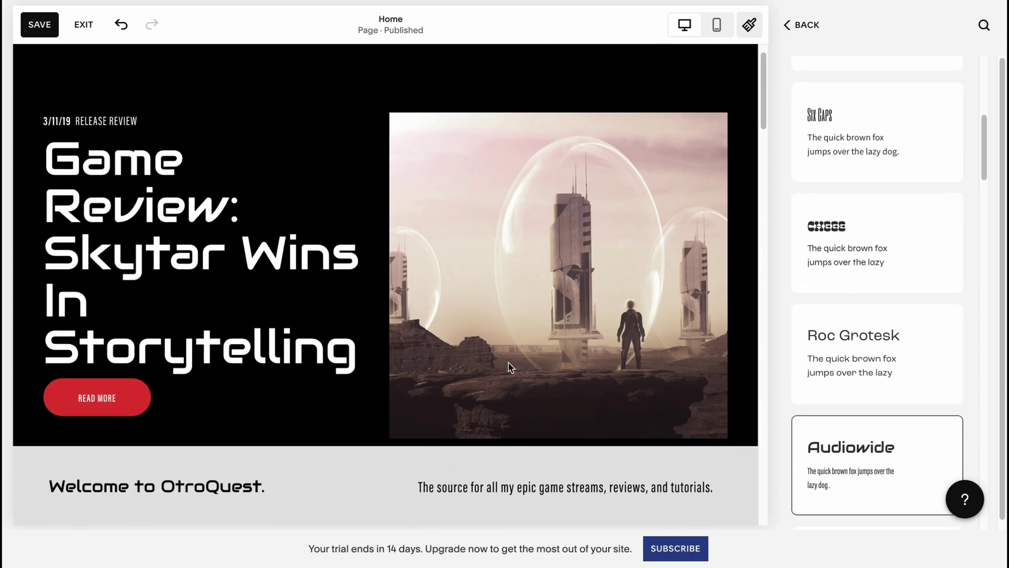
scroll(509, 367, "down", 5)
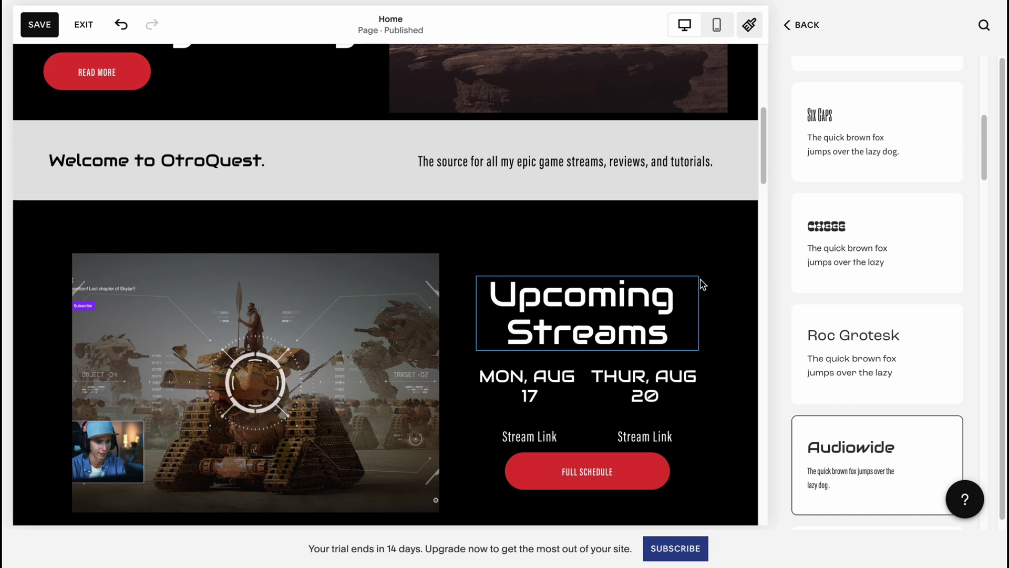
scroll(827, 412, "down", 2)
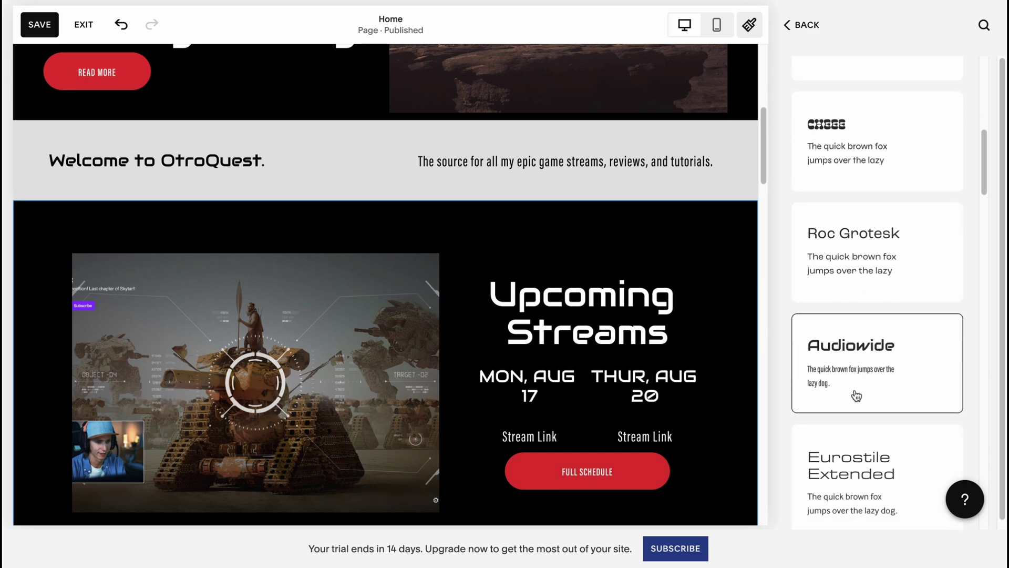
scroll(856, 396, "down", 2)
scroll(806, 398, "up", 3)
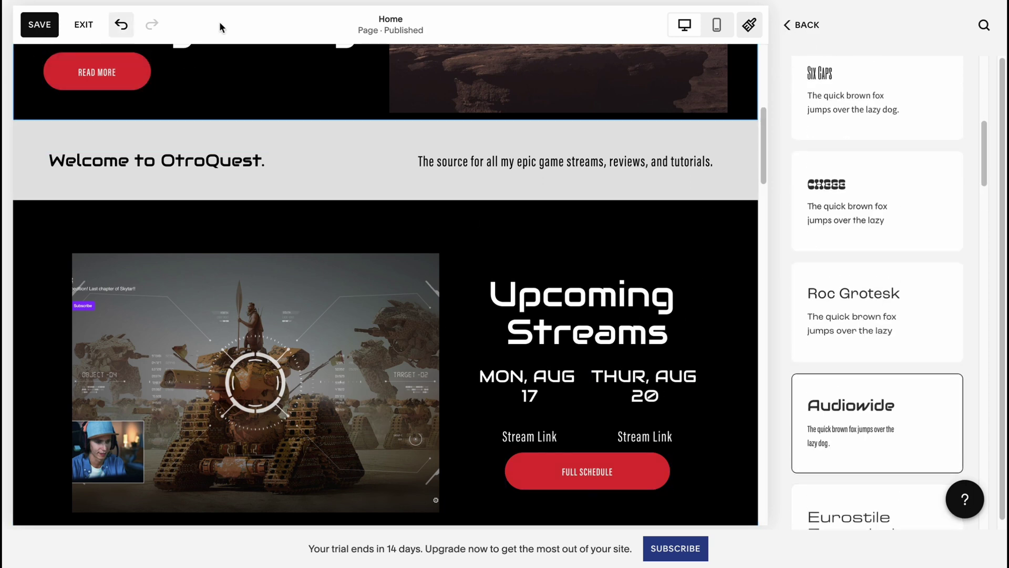
left_click(40, 28)
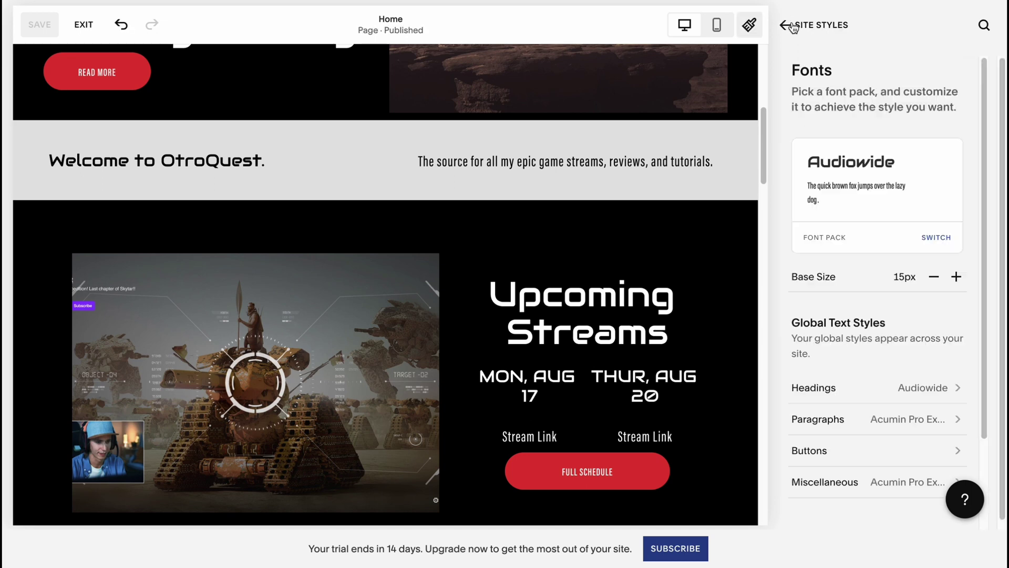
Open the colour palette editor and try the yellow-lavender-orange, lavender-pink and grey-orange-brown presets.
left_click(788, 25)
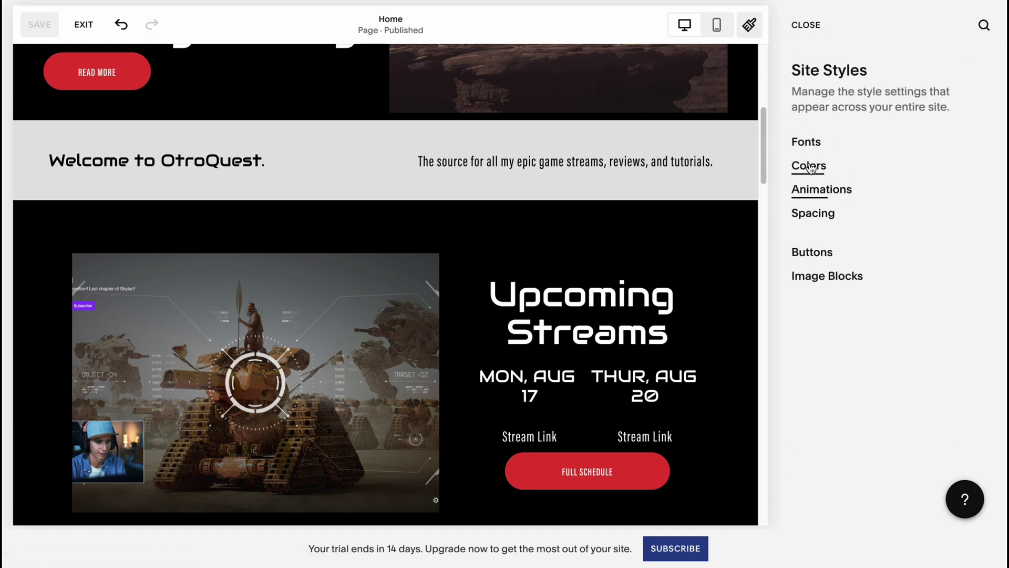
left_click(810, 167)
left_click(885, 211)
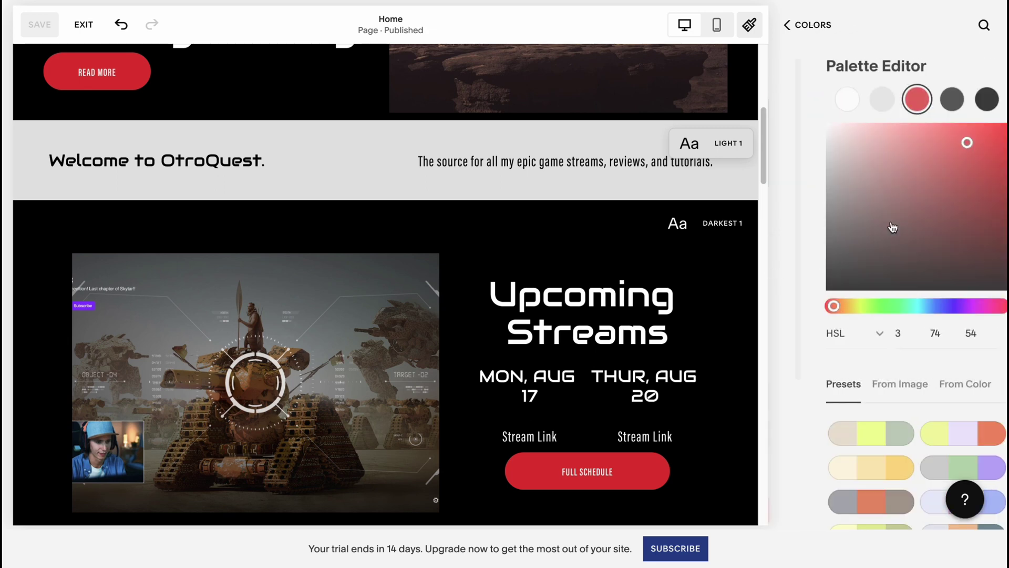
left_click(905, 436)
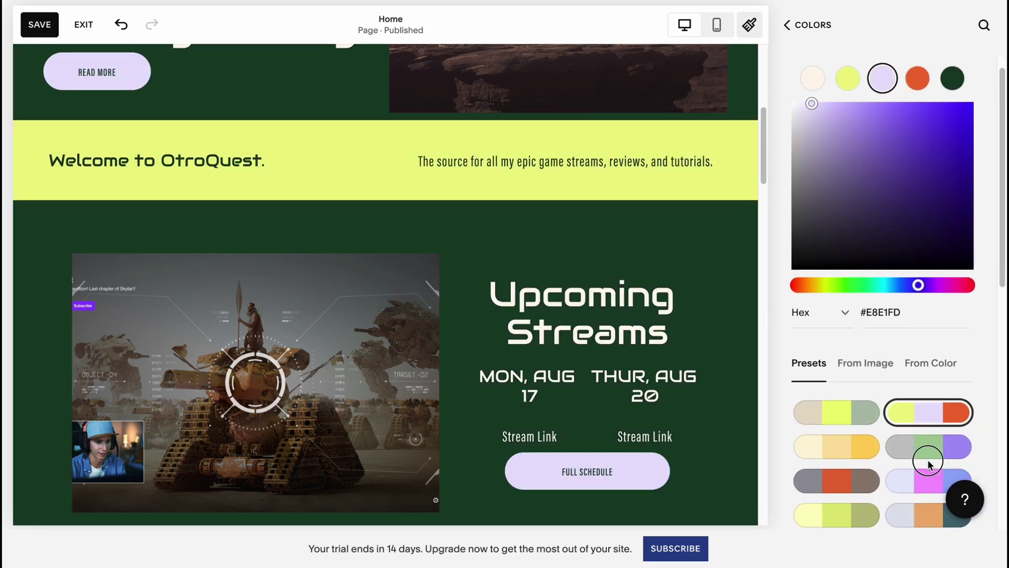
left_click(915, 481)
left_click(847, 484)
Apply the lavender, orange #EFB071 and dark teal preset and save the palette.
scroll(847, 483, "down", 3)
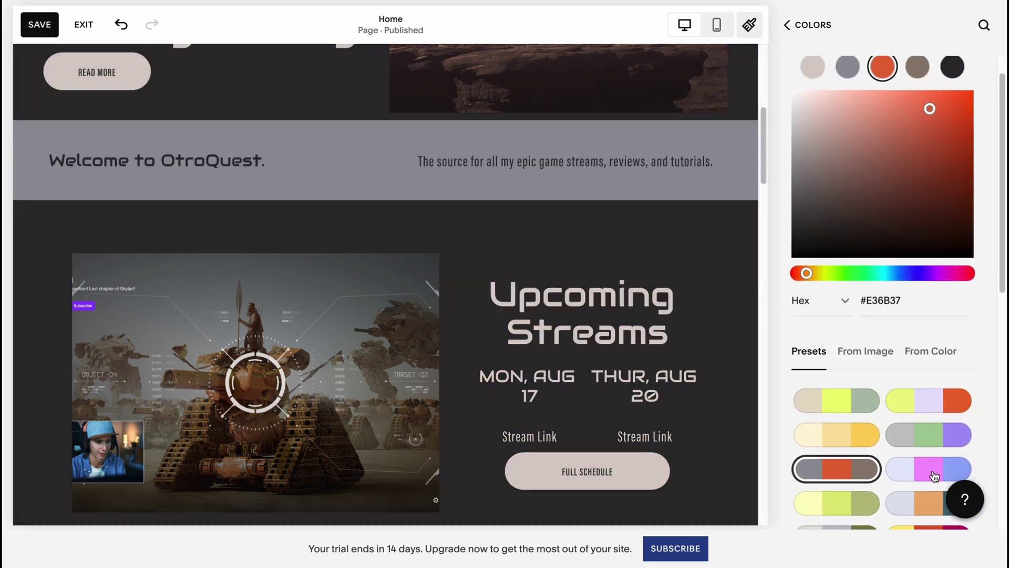
left_click(933, 415)
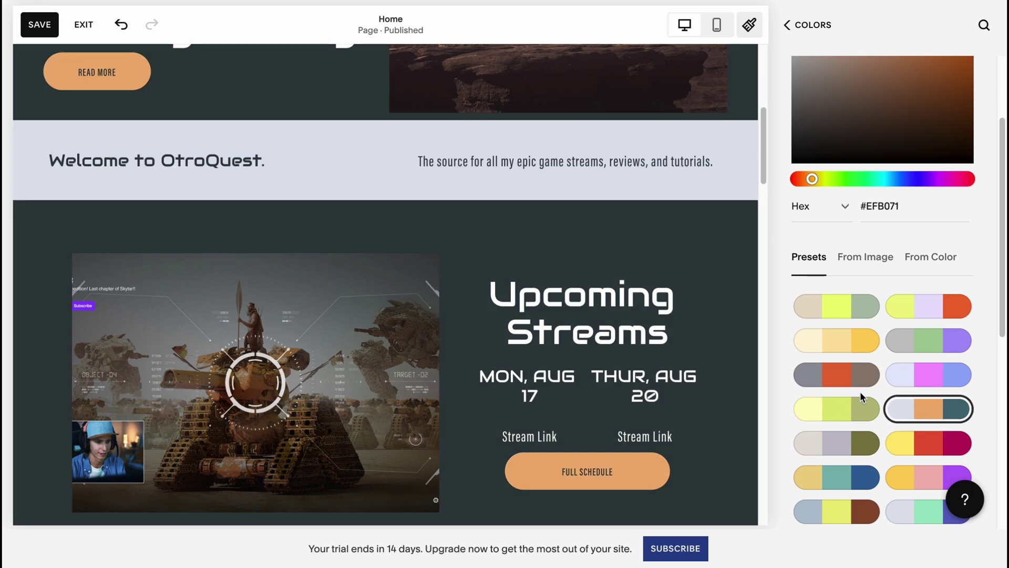
scroll(863, 396, "down", 1)
scroll(398, 304, "up", 5)
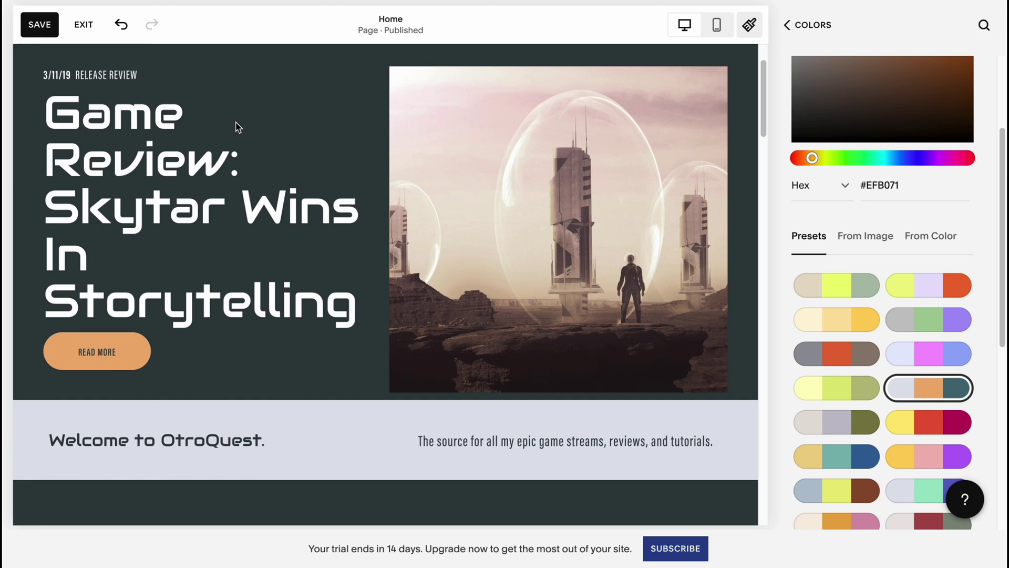
left_click(45, 32)
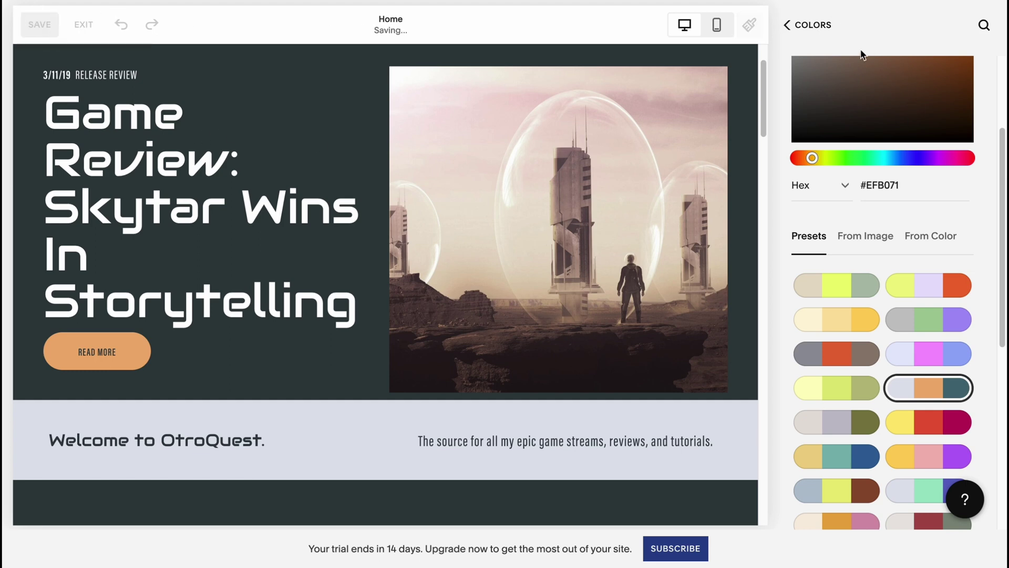
left_click(812, 28)
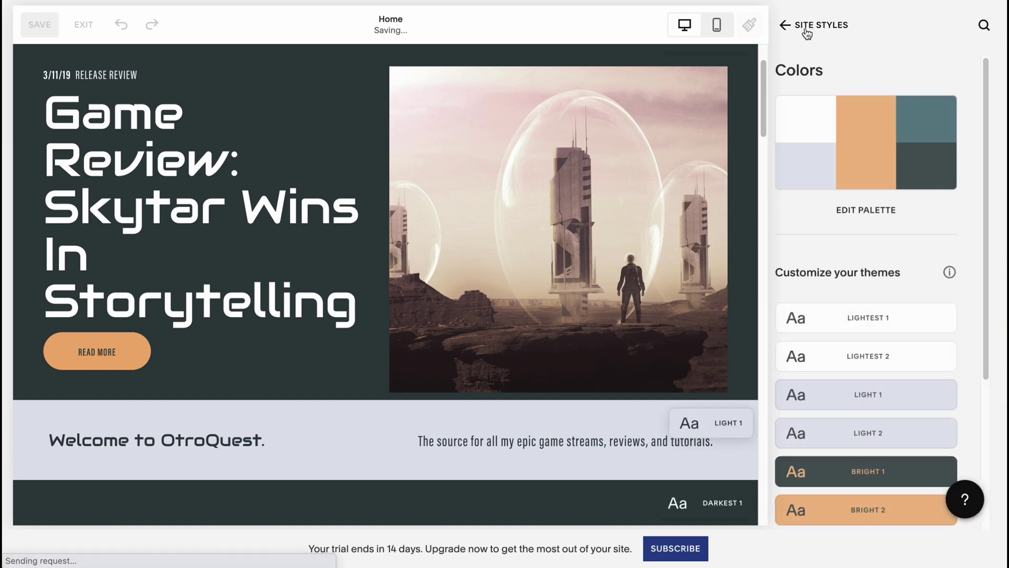
Close Site Styles, save the homepage, exit edit mode and return to the main menu.
left_click(815, 29)
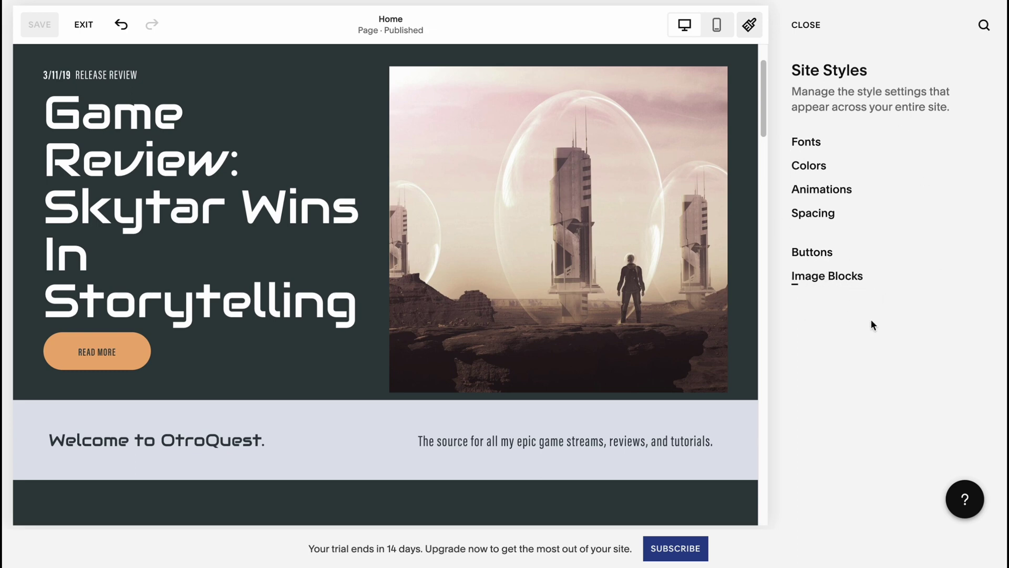
scroll(591, 238, "up", 2)
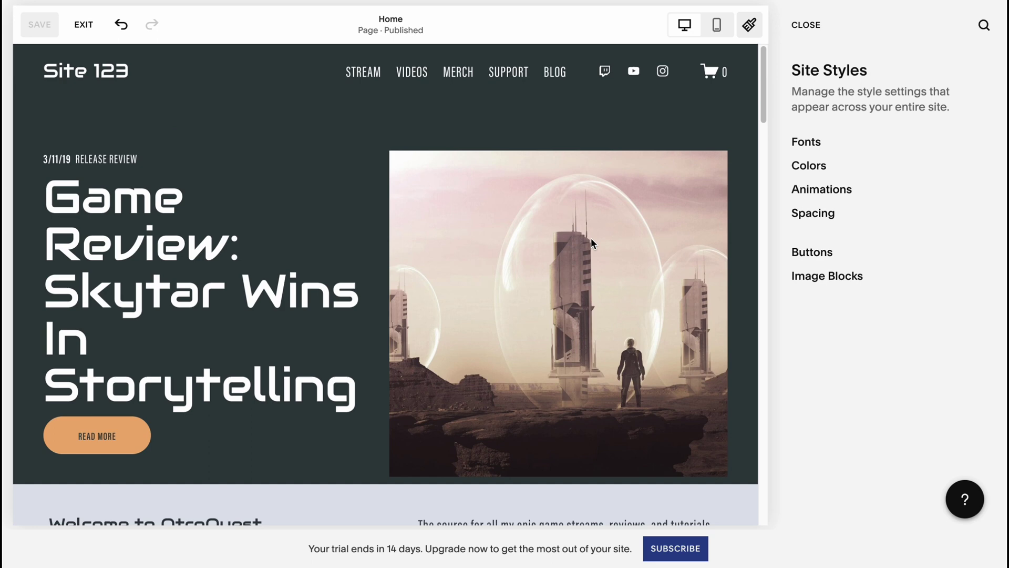
left_click(803, 27)
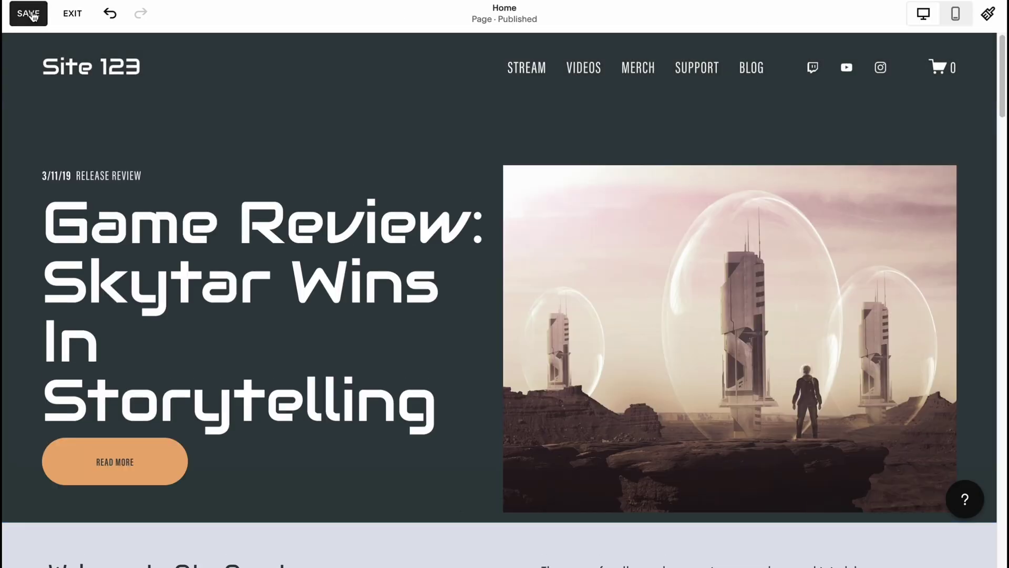
left_click(31, 13)
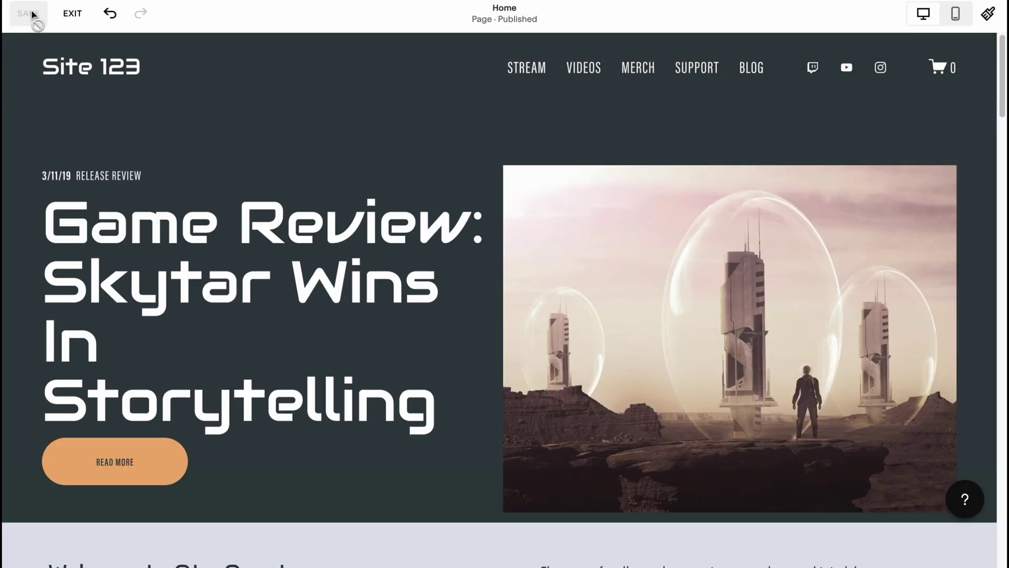
left_click(67, 15)
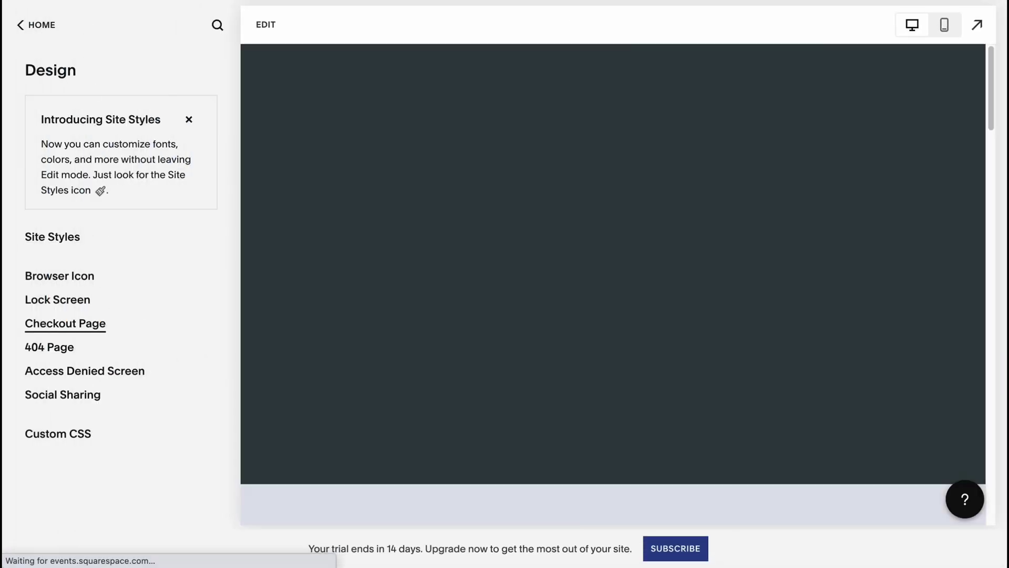
left_click(38, 28)
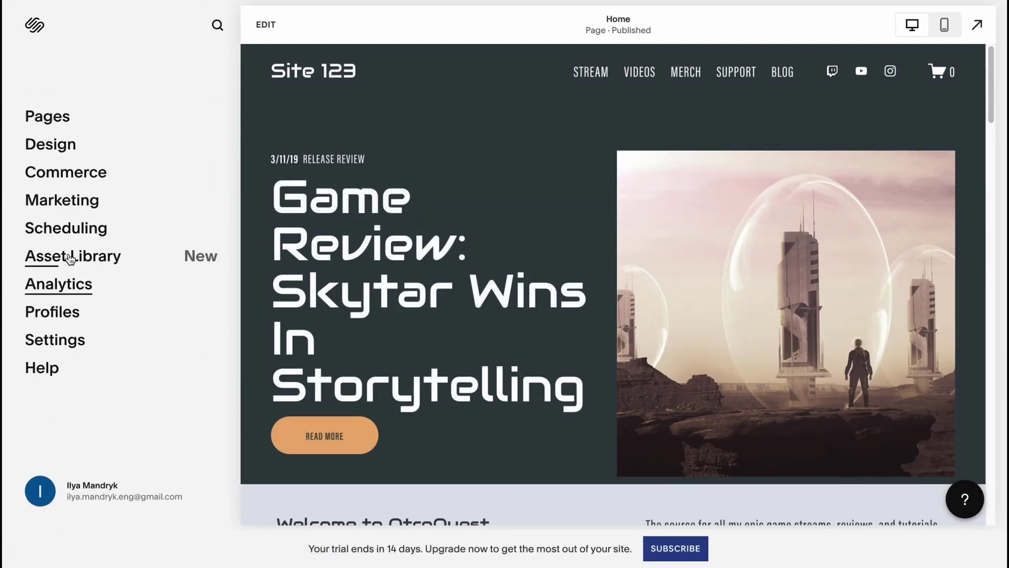
Open Commerce, skip through and dismiss the store onboarding, then return to the main menu.
left_click(66, 182)
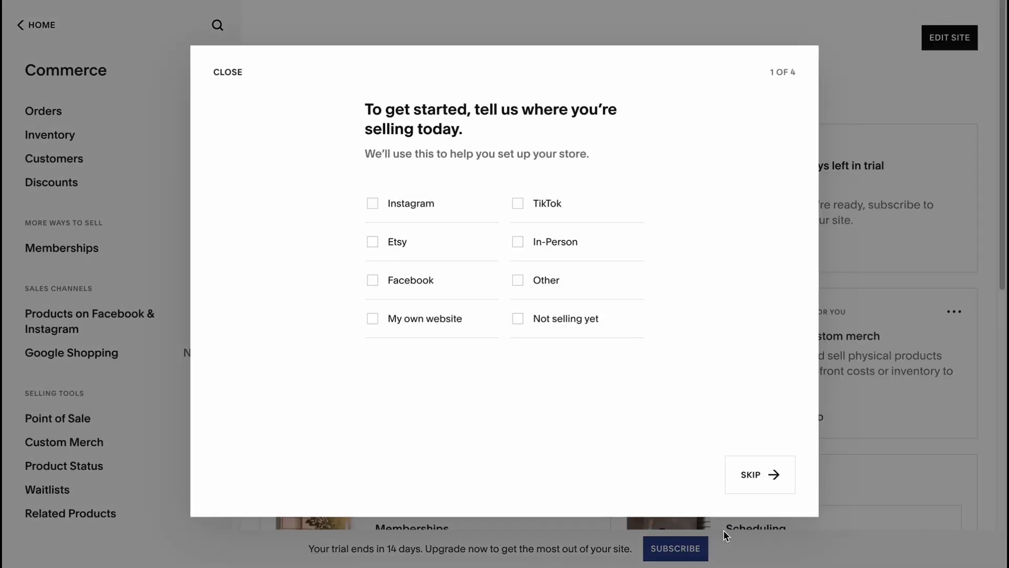
left_click(759, 488)
left_click(760, 485)
left_click(762, 486)
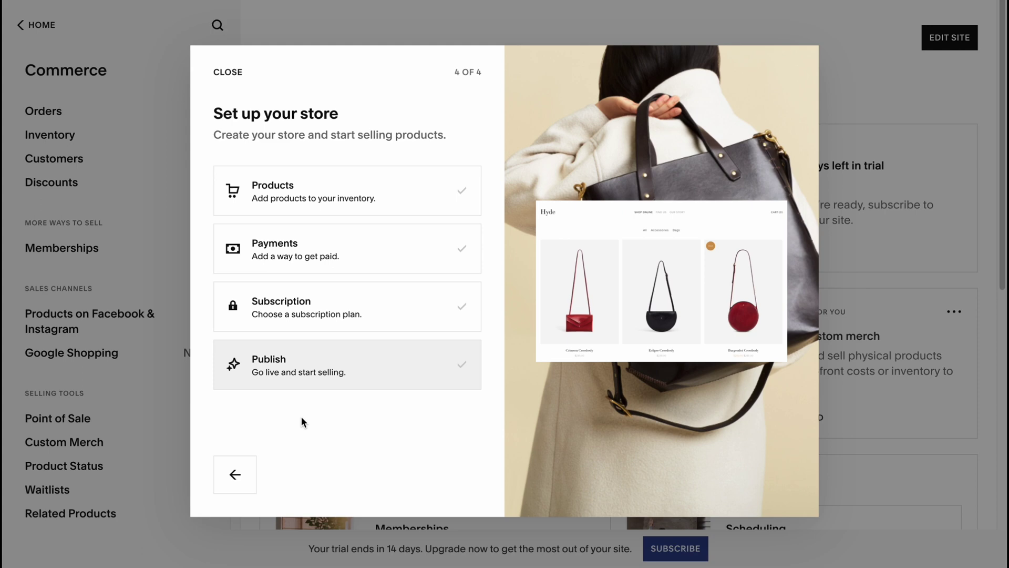
left_click(234, 473)
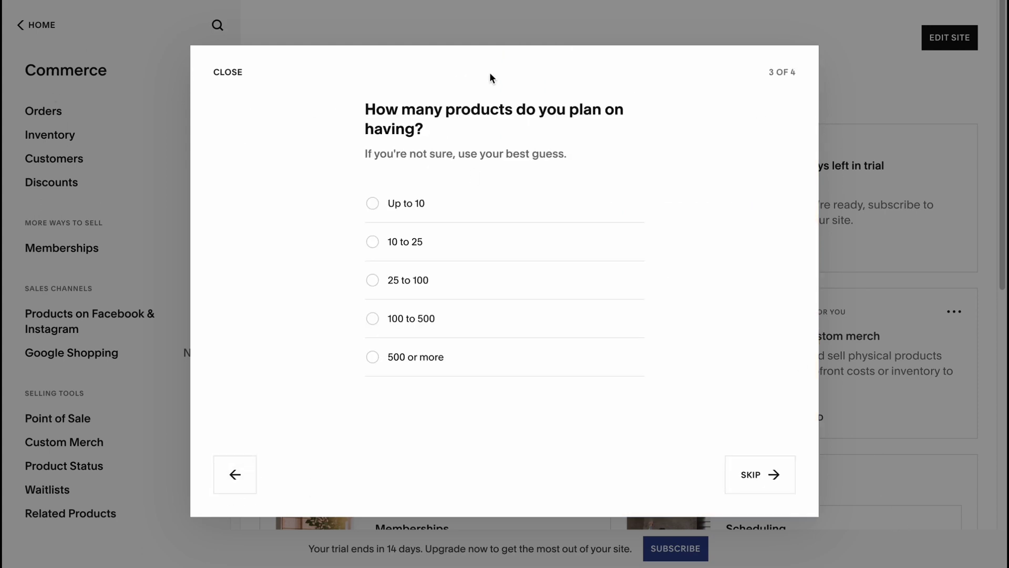
left_click(228, 72)
left_click(36, 25)
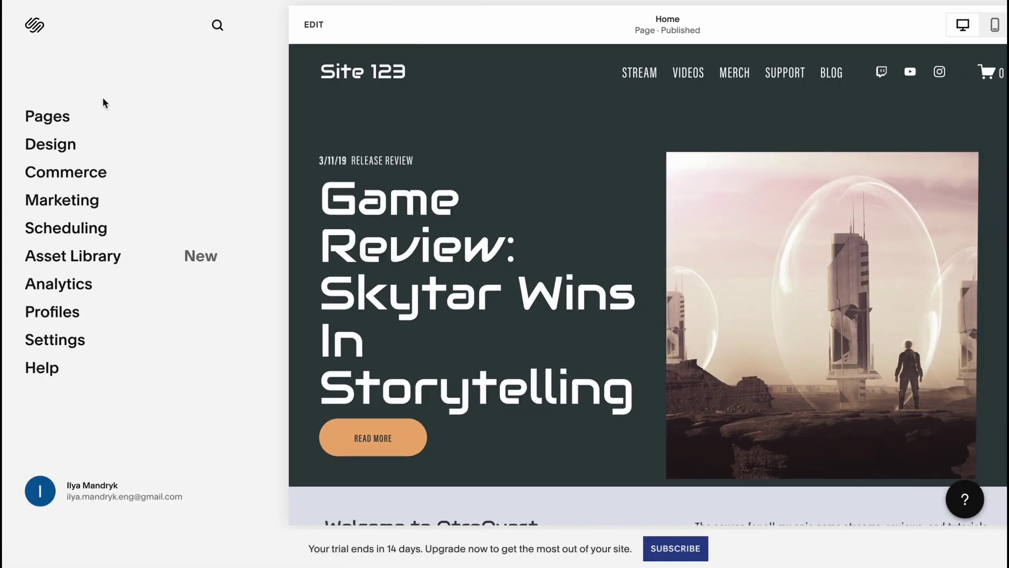
left_click(65, 204)
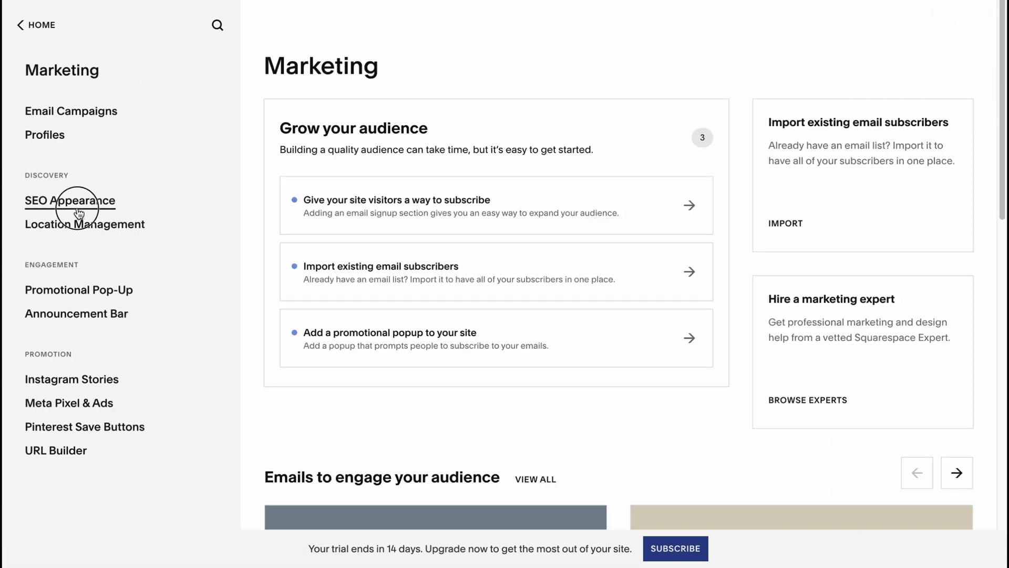
left_click(77, 208)
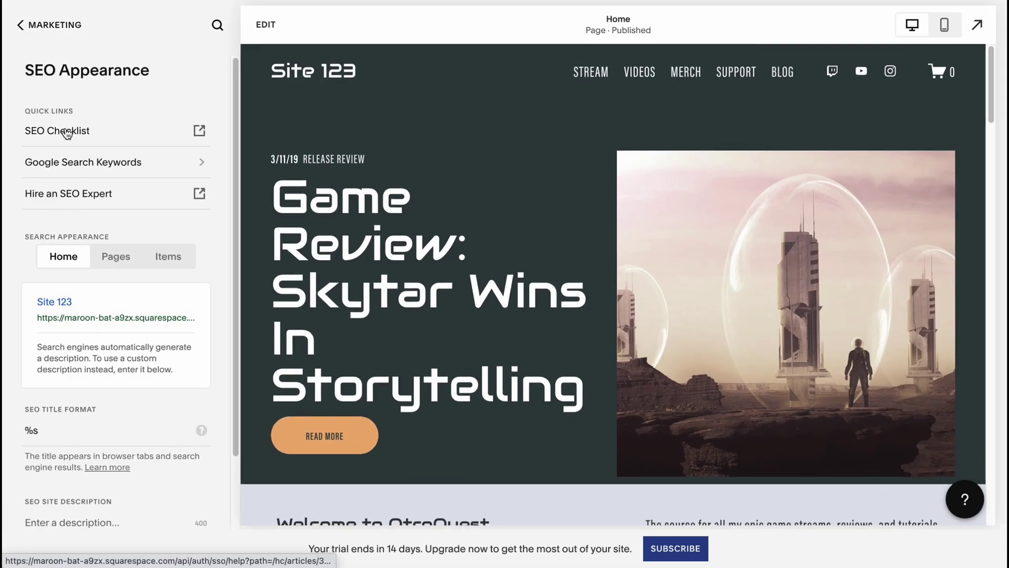
left_click(108, 264)
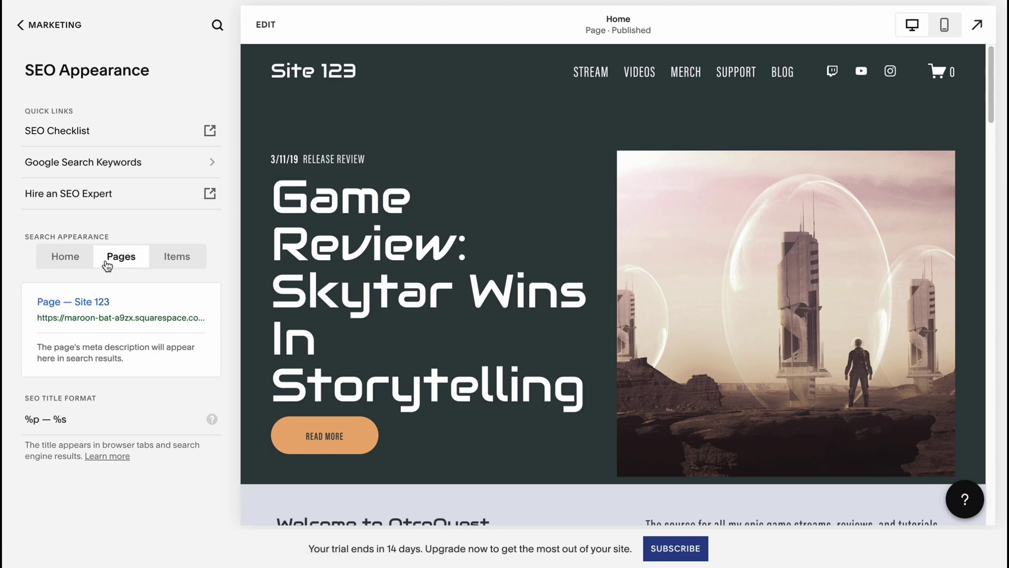
left_click(65, 260)
scroll(124, 441, "down", 1)
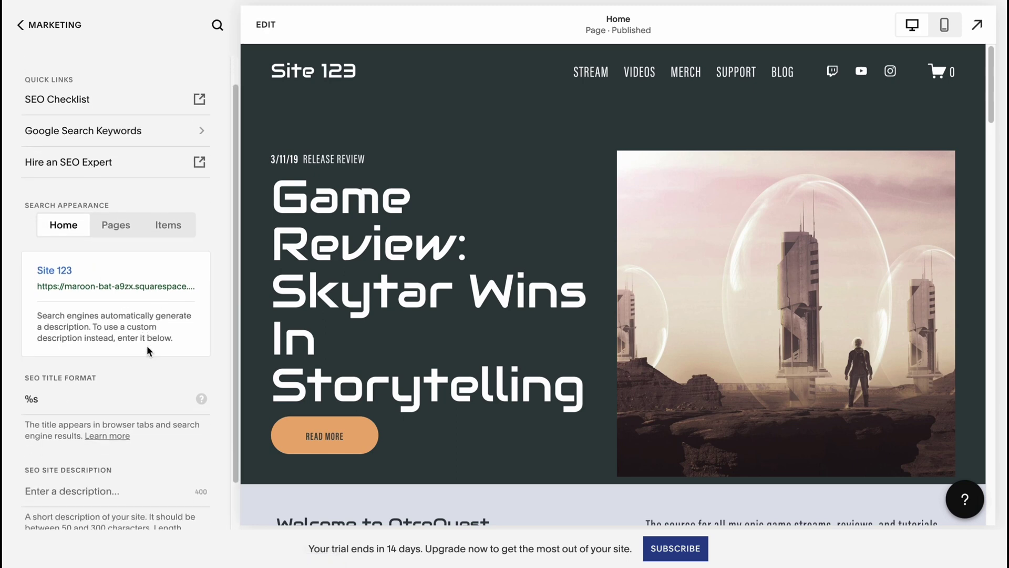
scroll(124, 441, "up", 1)
scroll(124, 439, "down", 3)
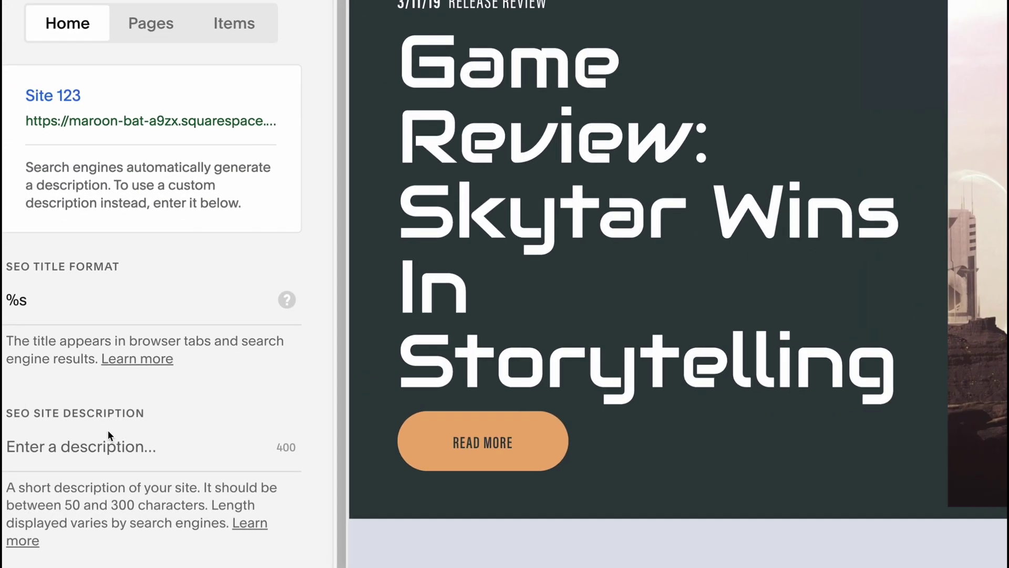
scroll(132, 432, "up", 3)
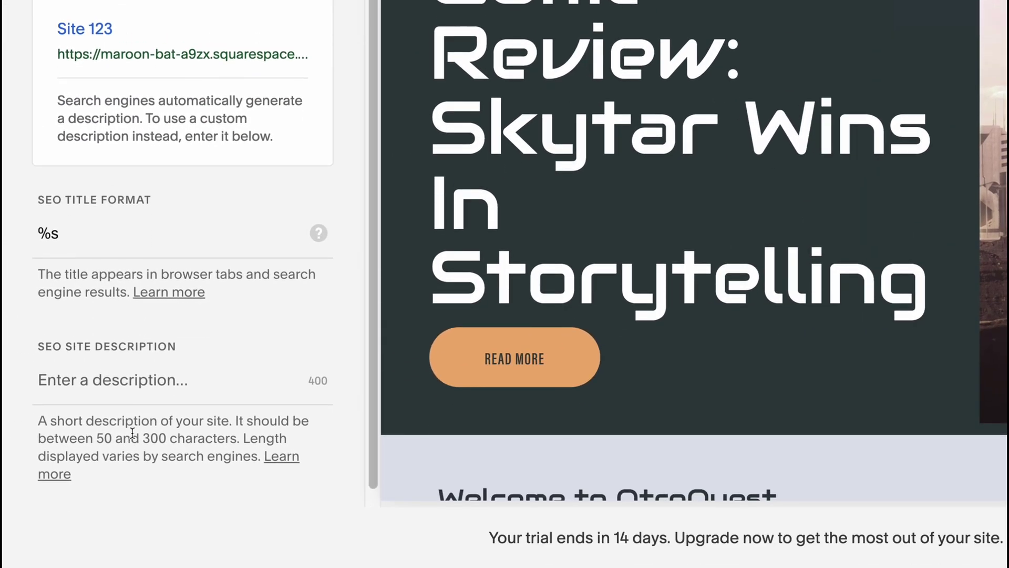
left_click(175, 73)
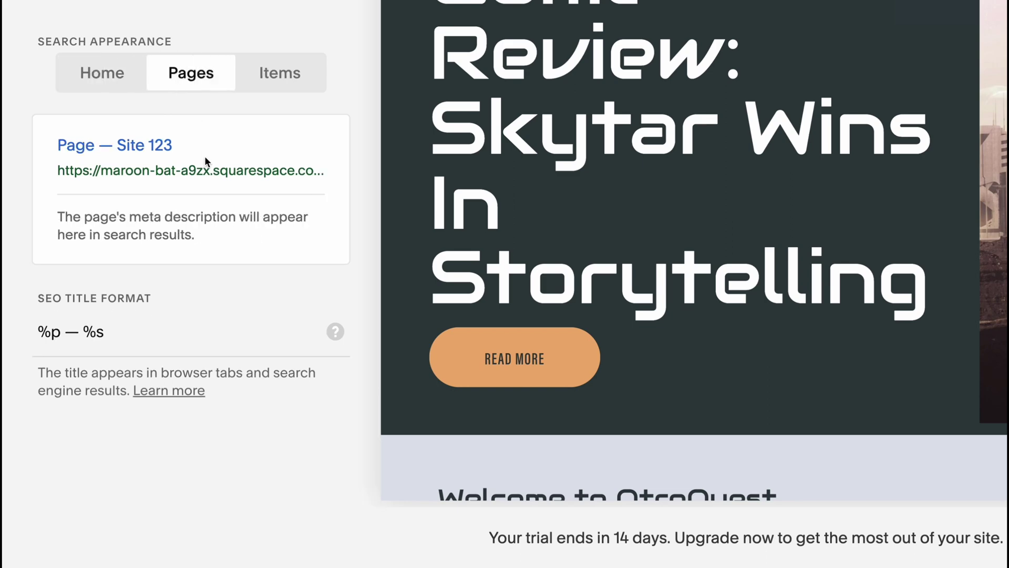
left_click(279, 64)
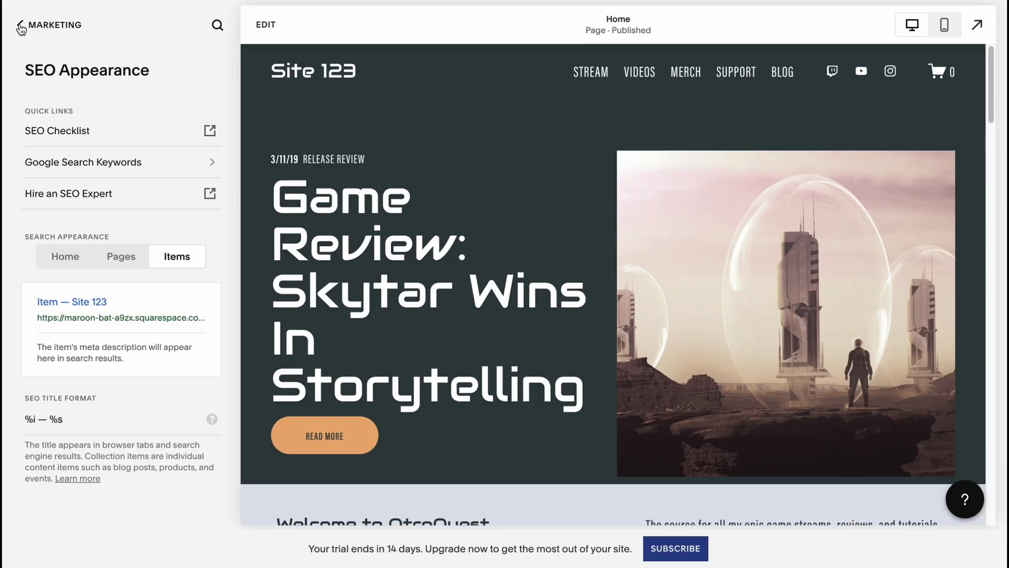
left_click(21, 27)
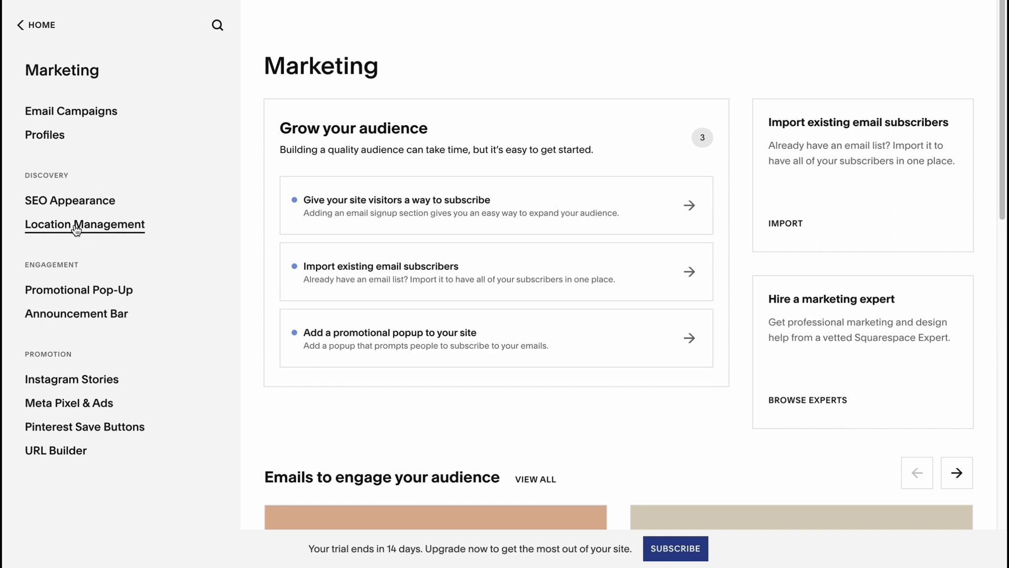
left_click(83, 233)
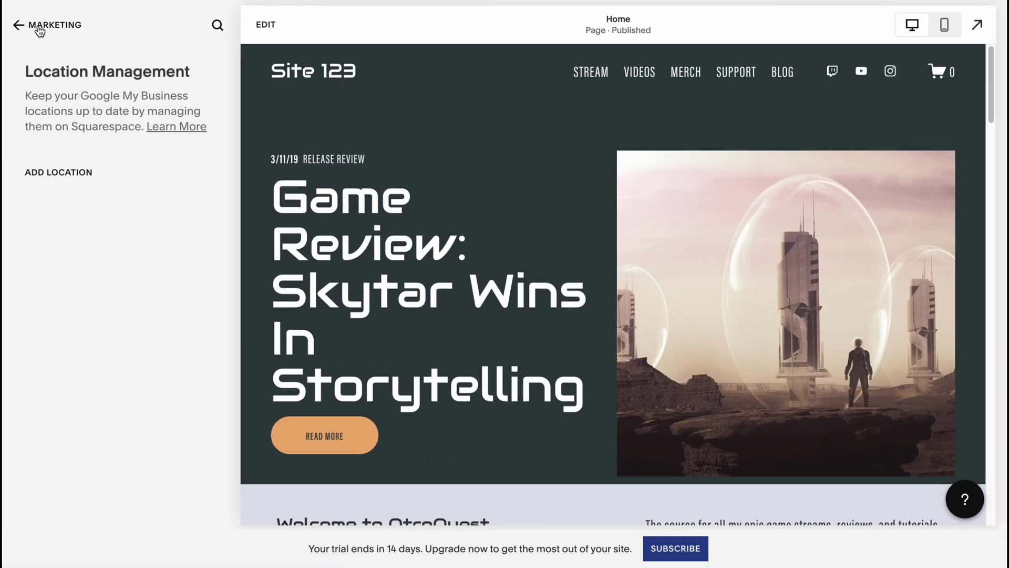
left_click(33, 28)
left_click(34, 28)
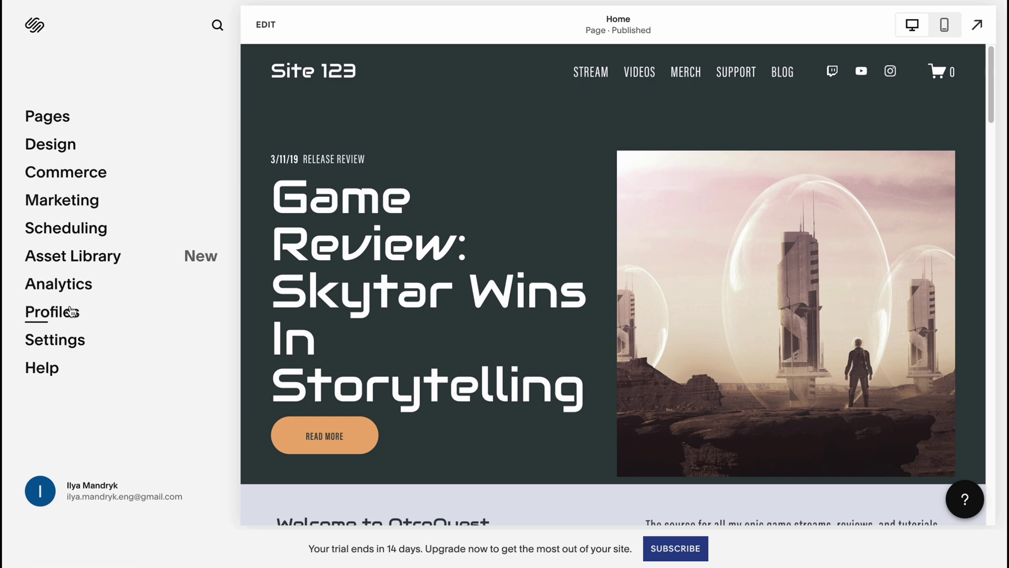
Review the Traffic and Traffic Sources analytics reports, then open the Site 123 Home page for editing.
left_click(66, 289)
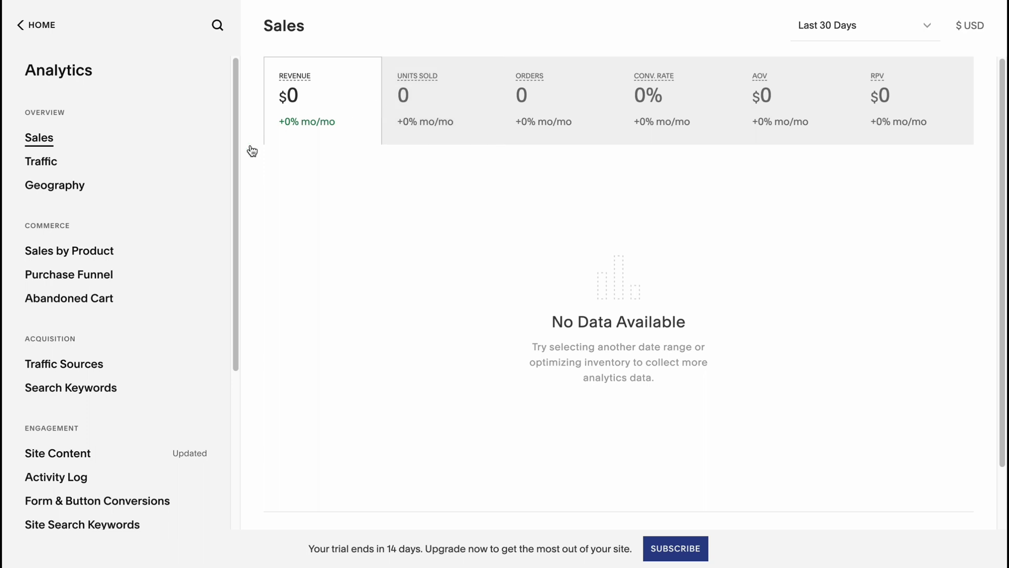
left_click(47, 166)
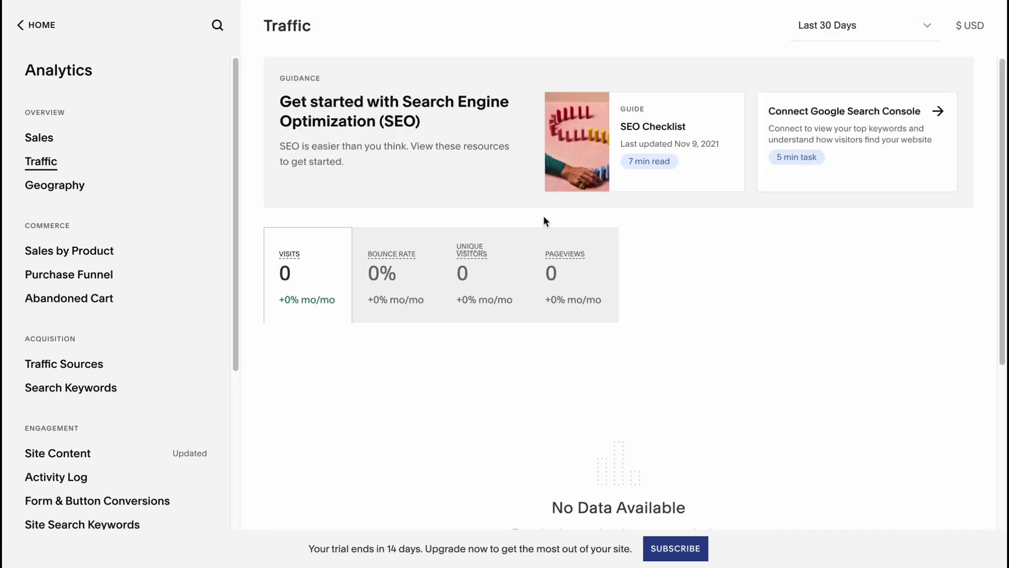
left_click(36, 201)
left_click(50, 365)
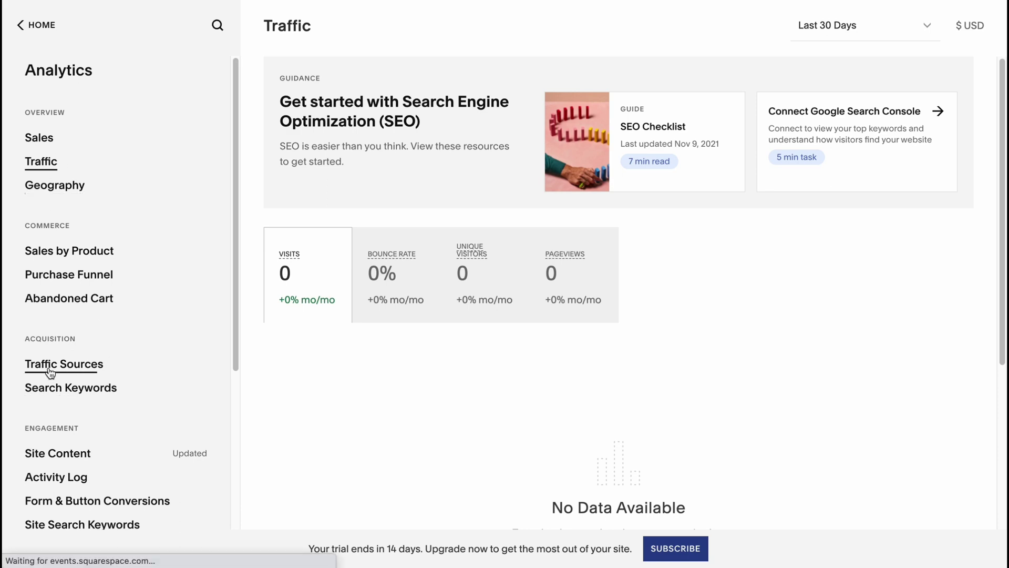
left_click(57, 37)
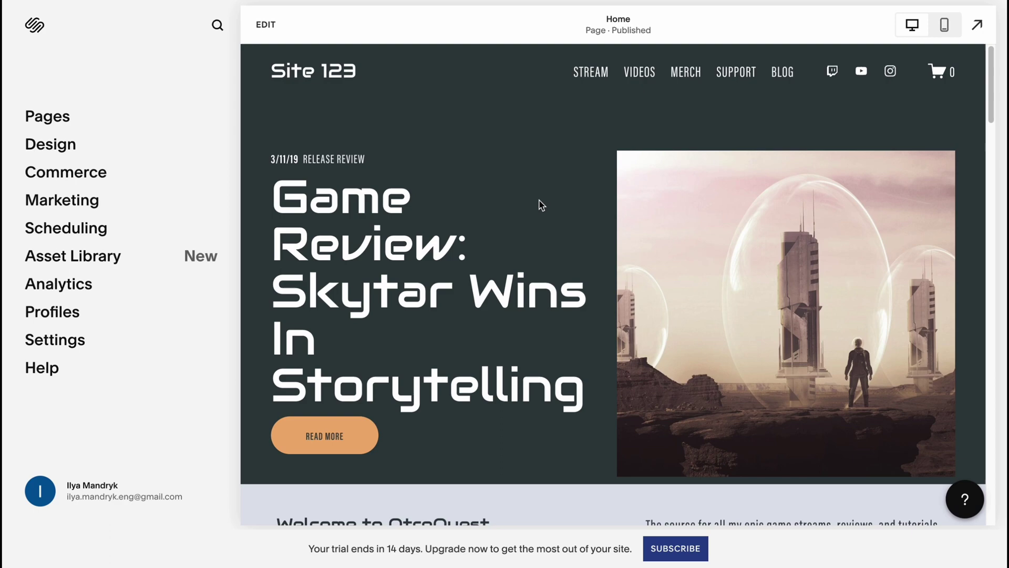
left_click(266, 25)
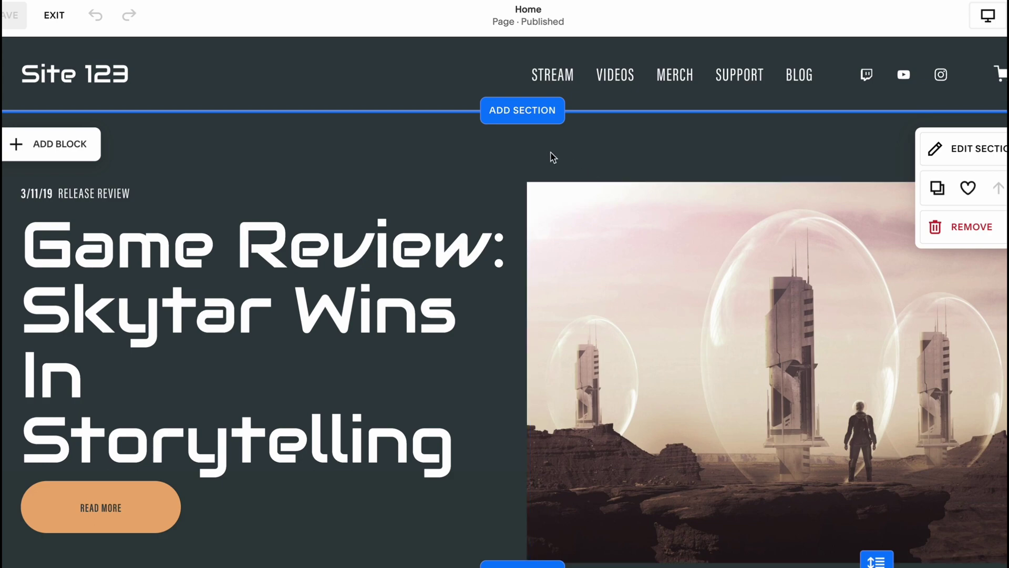
Insert the About template 'Make it stand out' and move it below the Game Review hero.
left_click(533, 111)
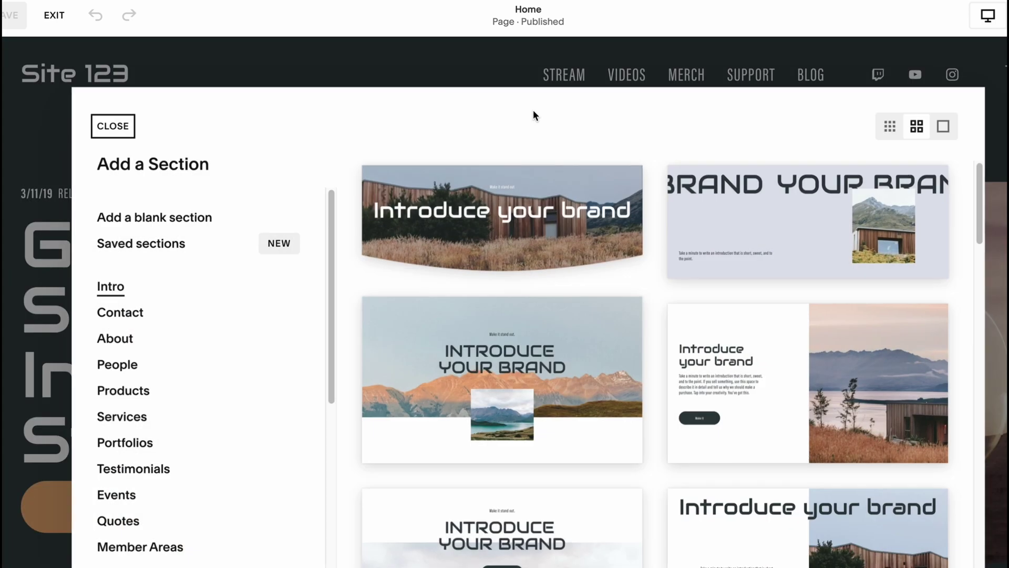
left_click(112, 339)
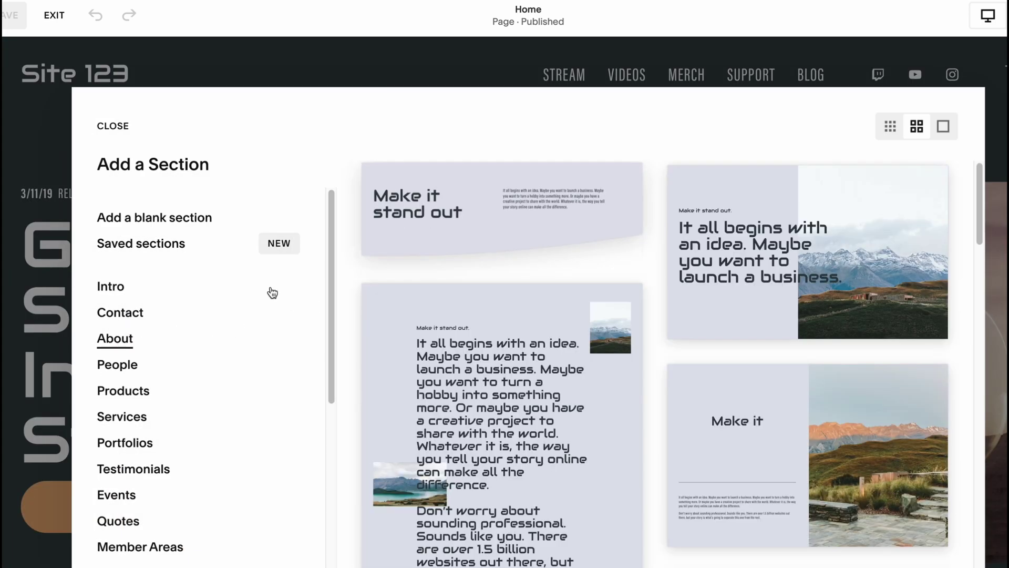
left_click(550, 211)
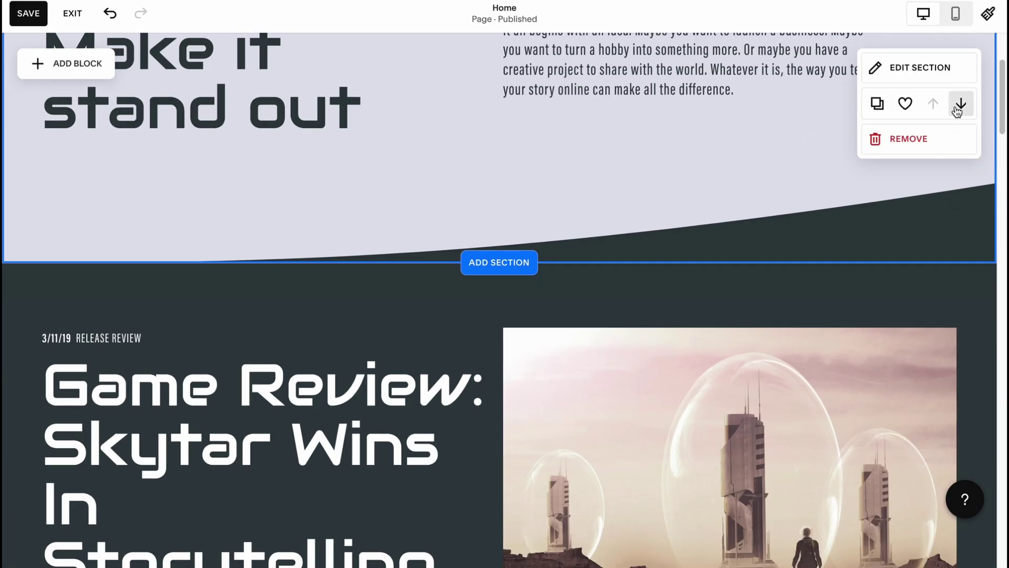
left_click(957, 105)
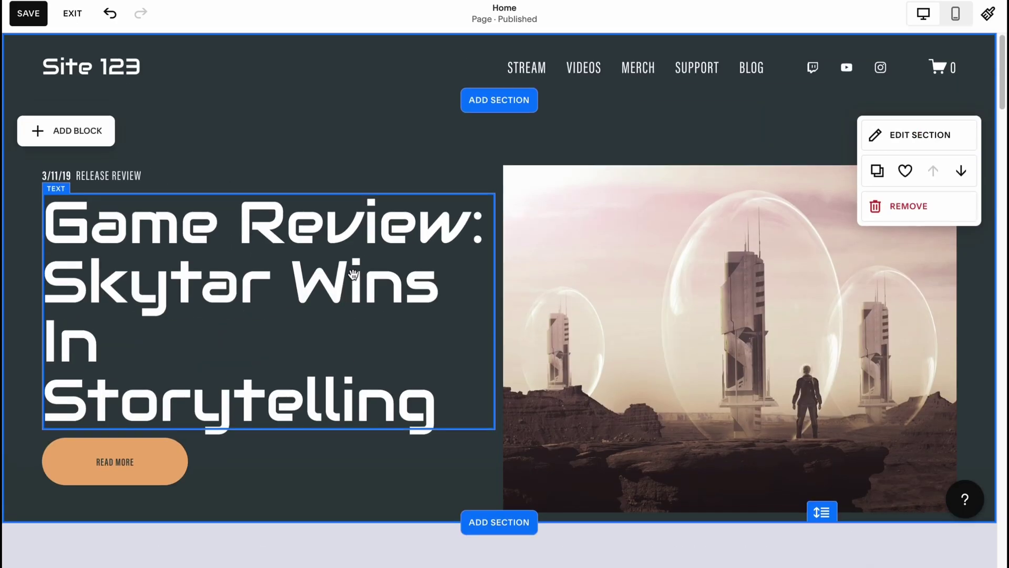
left_click(87, 131)
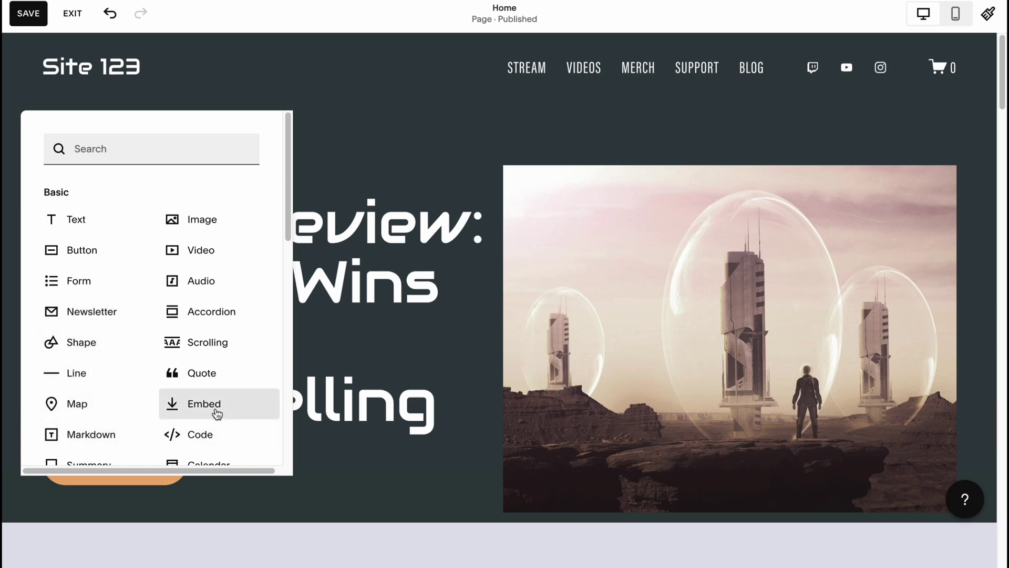
scroll(210, 329, "down", 8)
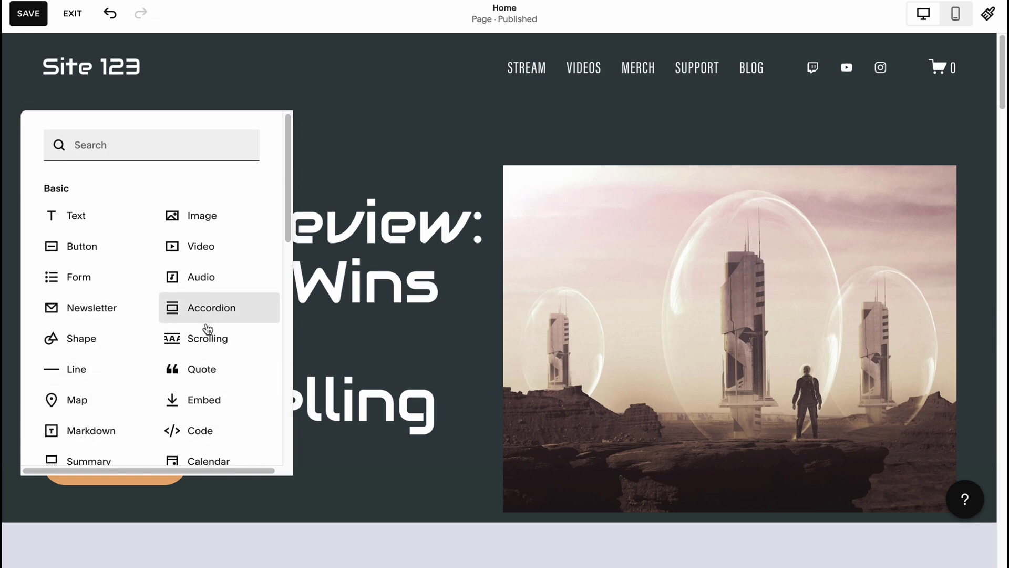
scroll(197, 311, "down", 3)
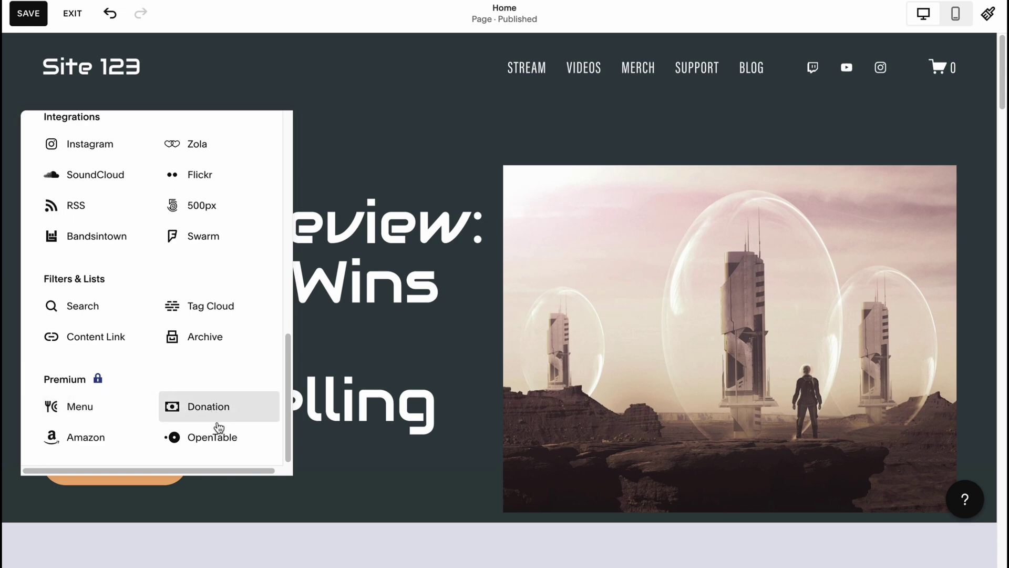
left_click(428, 115)
Replace the Game Review headline text with 'HelperMan Tutorials!' and close the text editor.
left_click(304, 263)
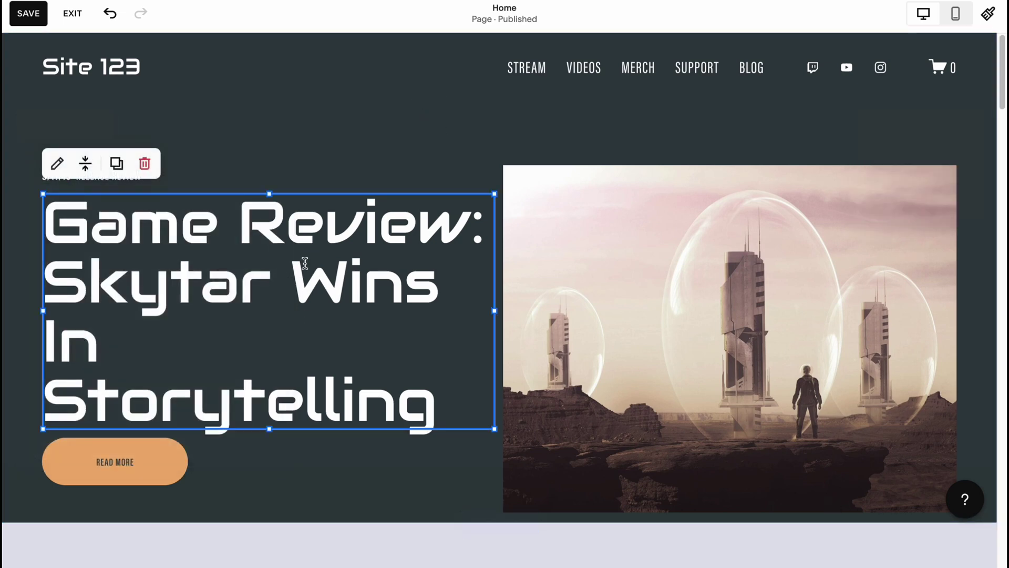
left_click_drag(439, 409, 48, 240)
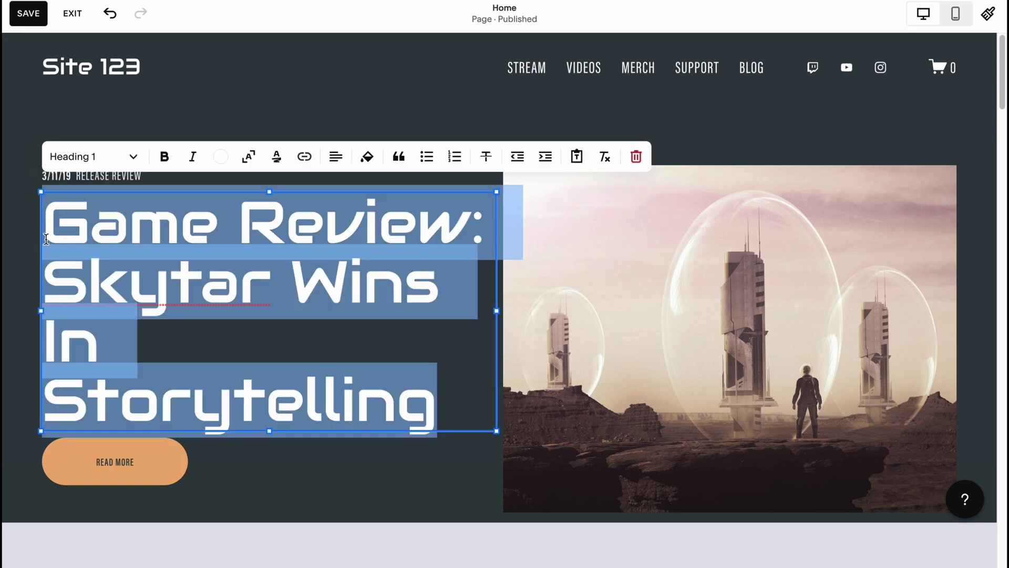
type("He")
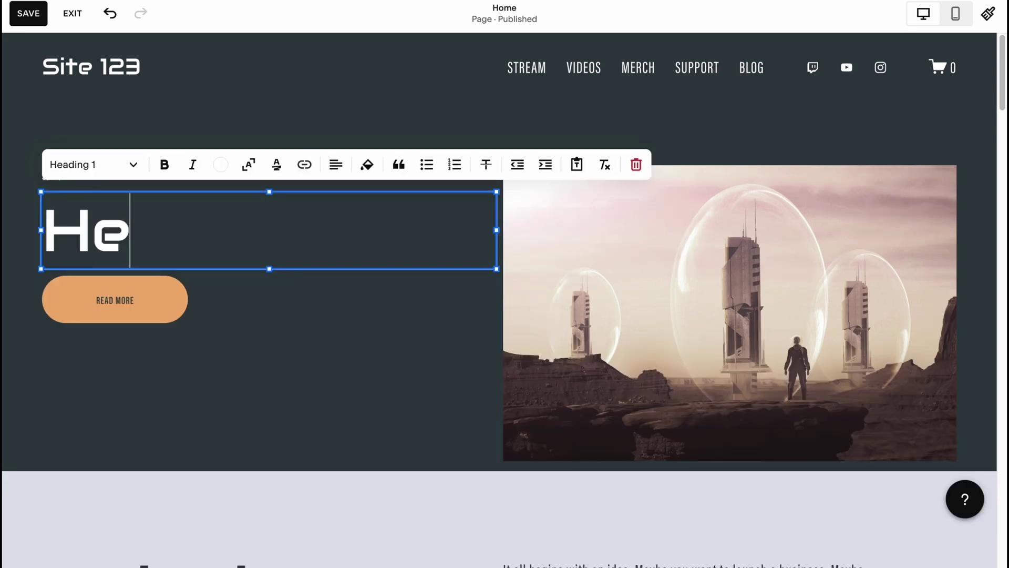
type("lperMan ")
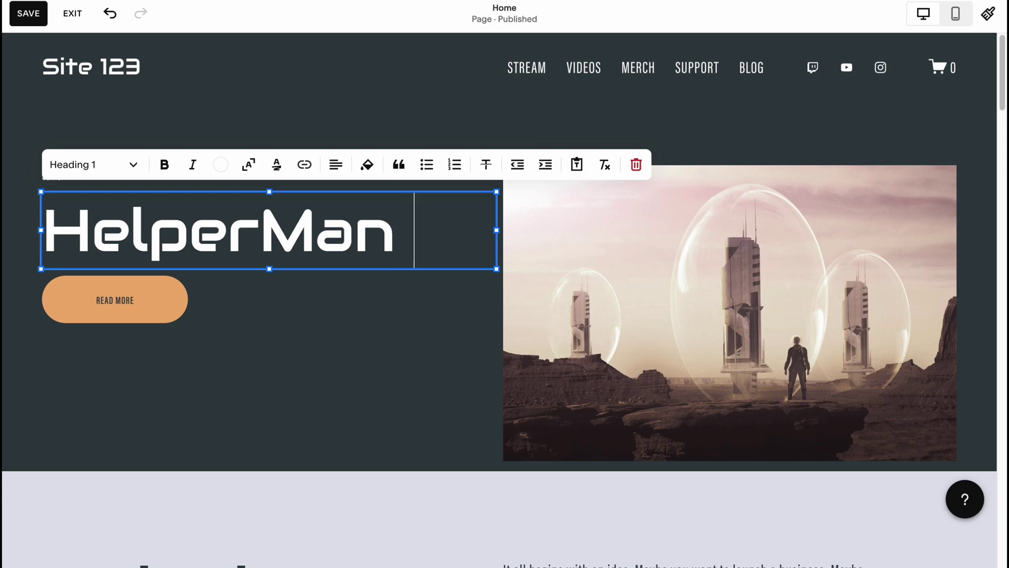
type("Tutorials!")
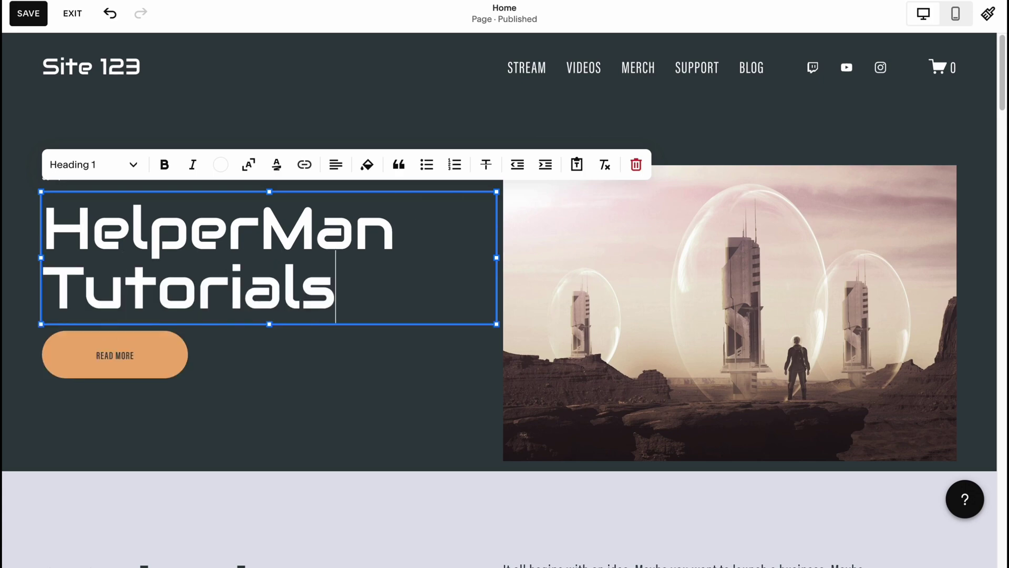
left_click(739, 129)
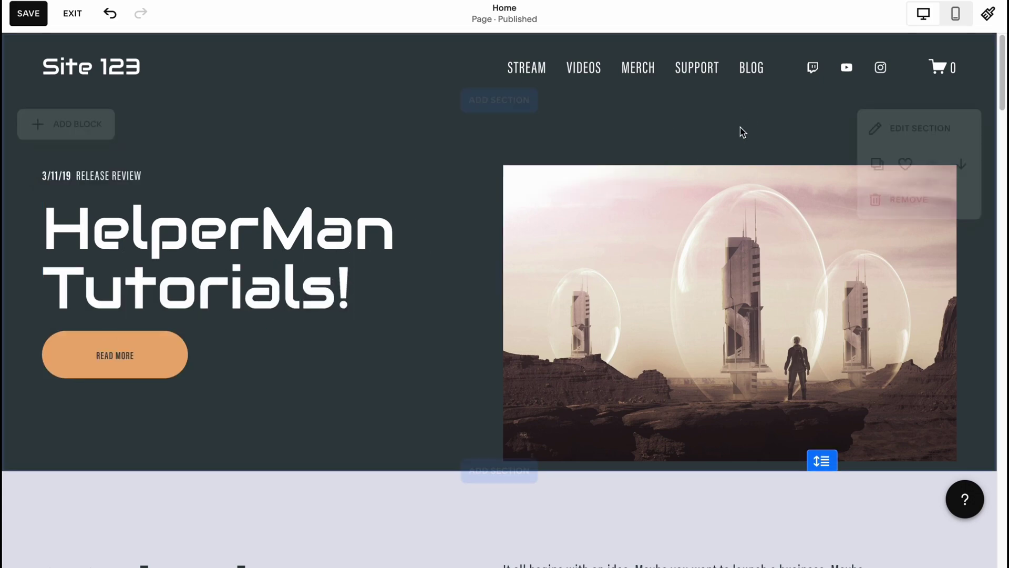
scroll(474, 252, "down", 3)
scroll(424, 256, "down", 2)
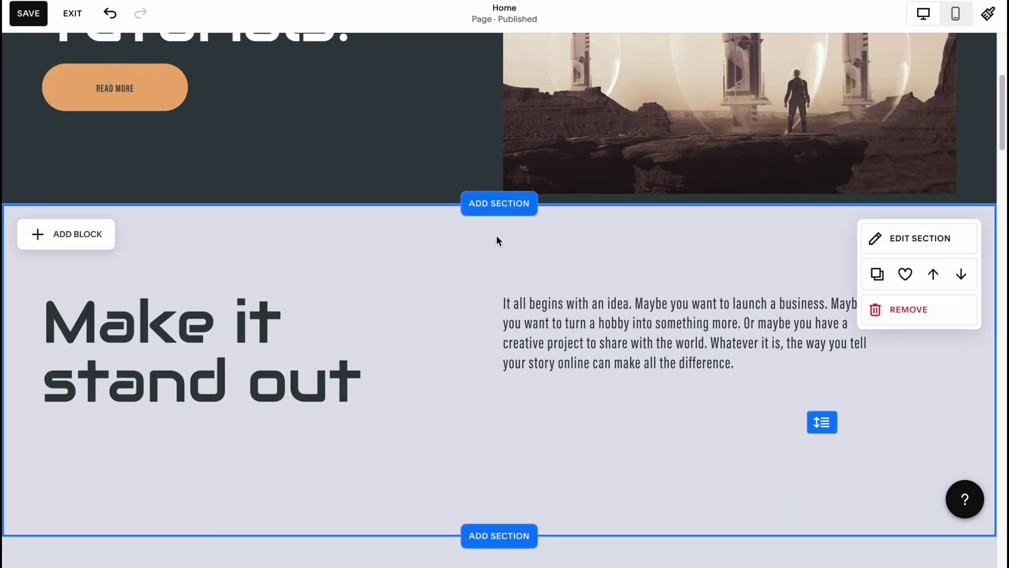
Replace the hero's desert photo with the green and purple 3D stock image.
left_click(644, 297)
scroll(644, 295, "up", 5)
left_click(645, 295)
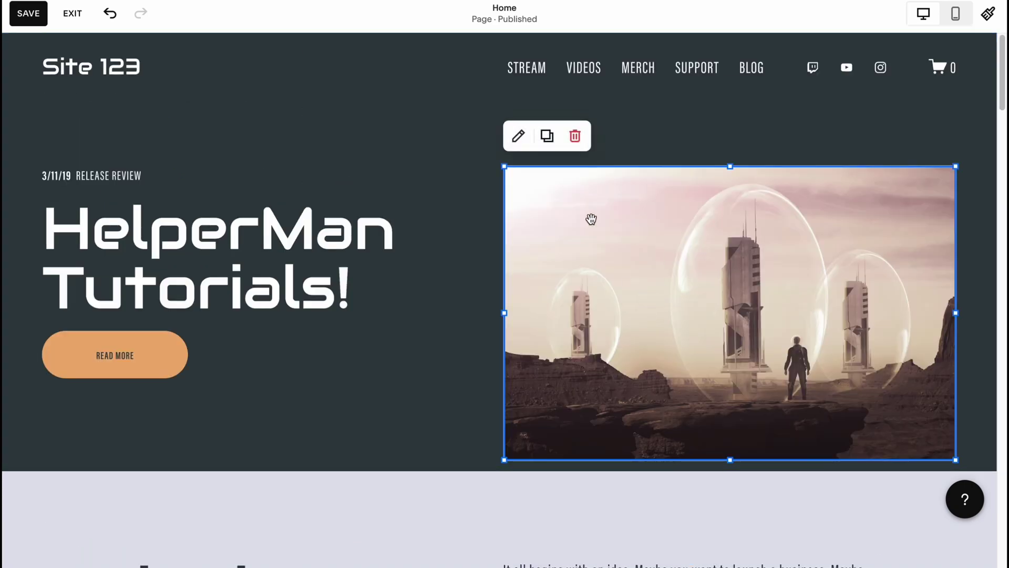
left_click(519, 136)
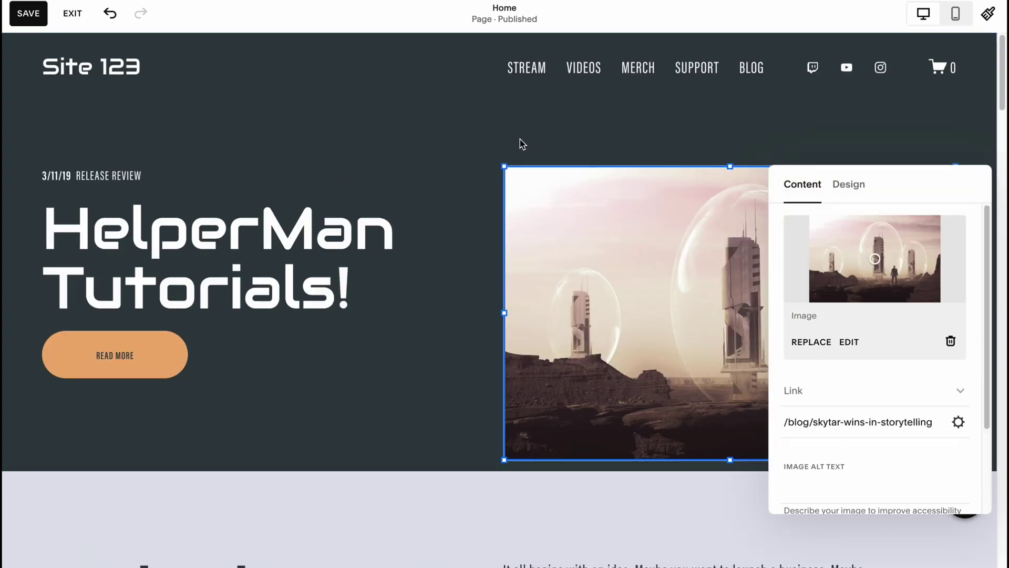
left_click(807, 353)
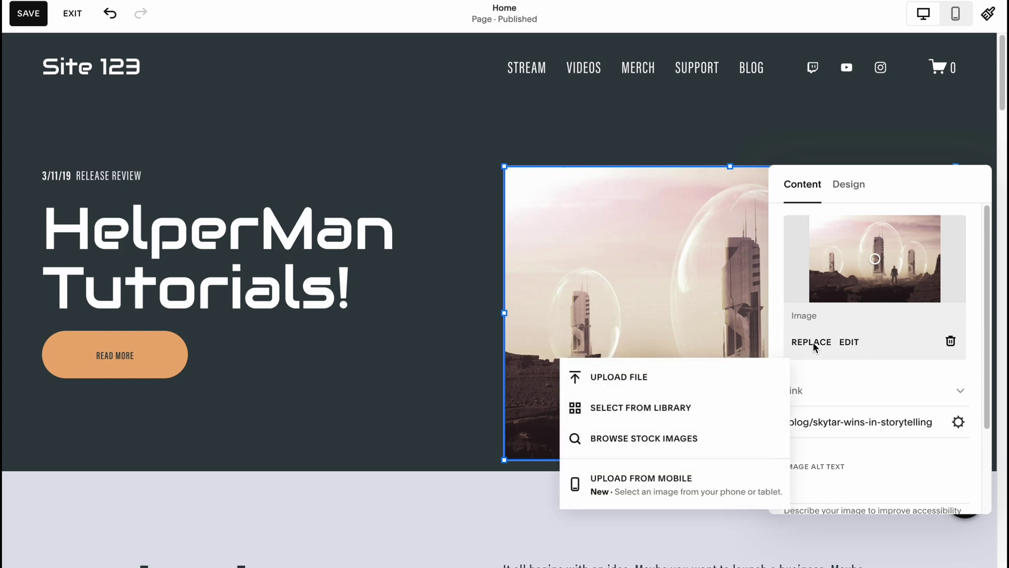
left_click(648, 429)
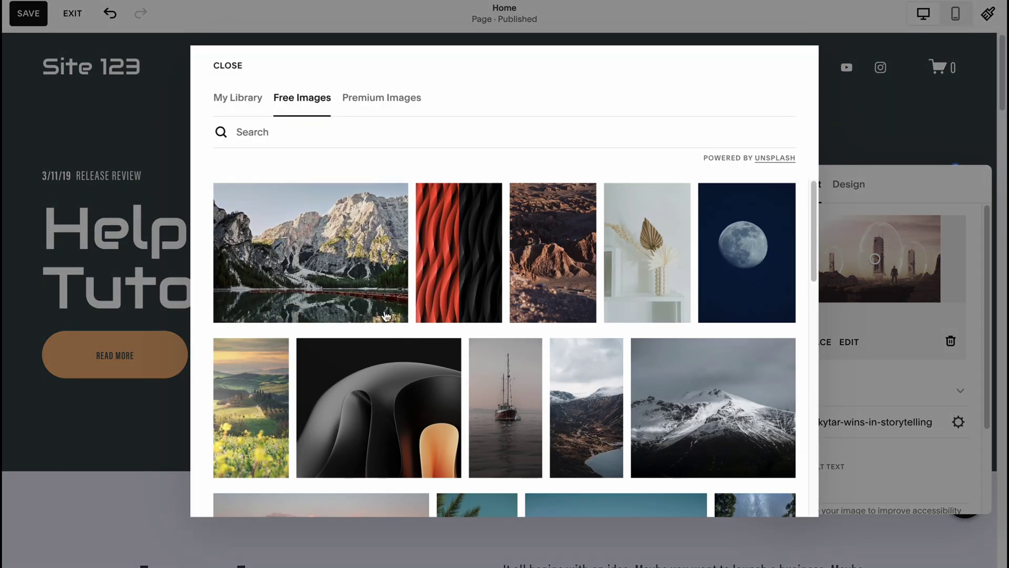
scroll(386, 315, "down", 8)
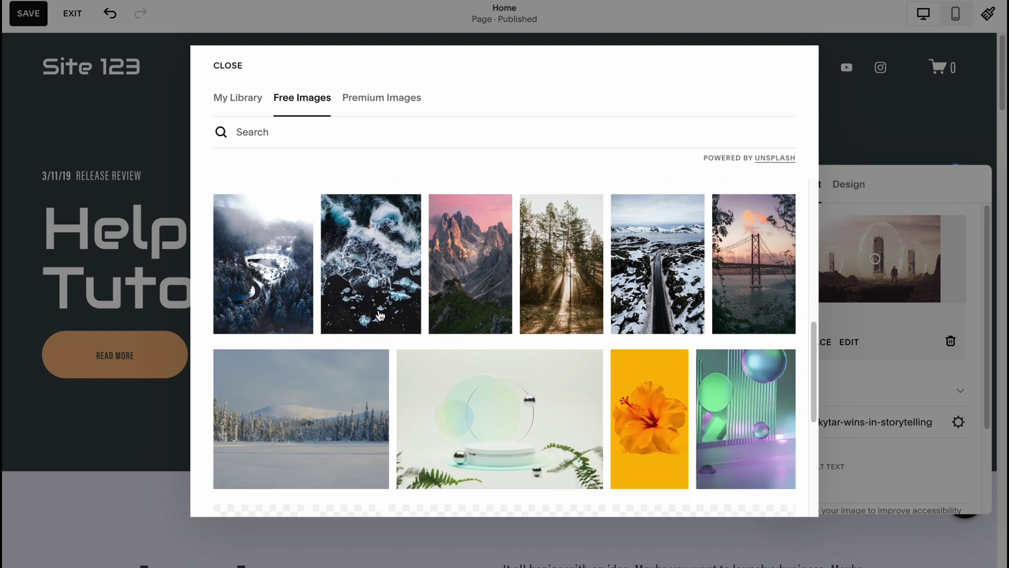
scroll(379, 316, "down", 2)
left_click(752, 307)
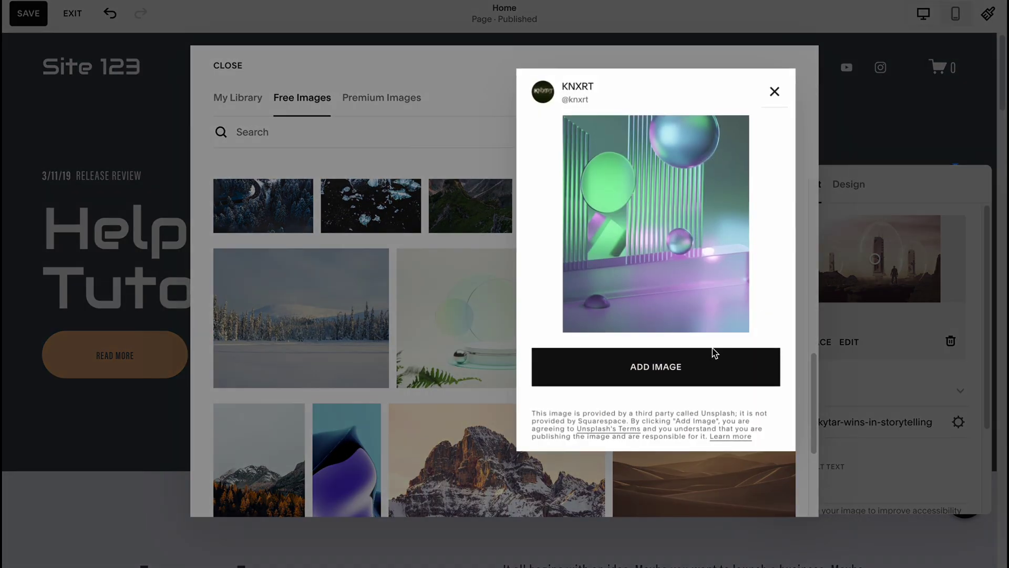
left_click(676, 374)
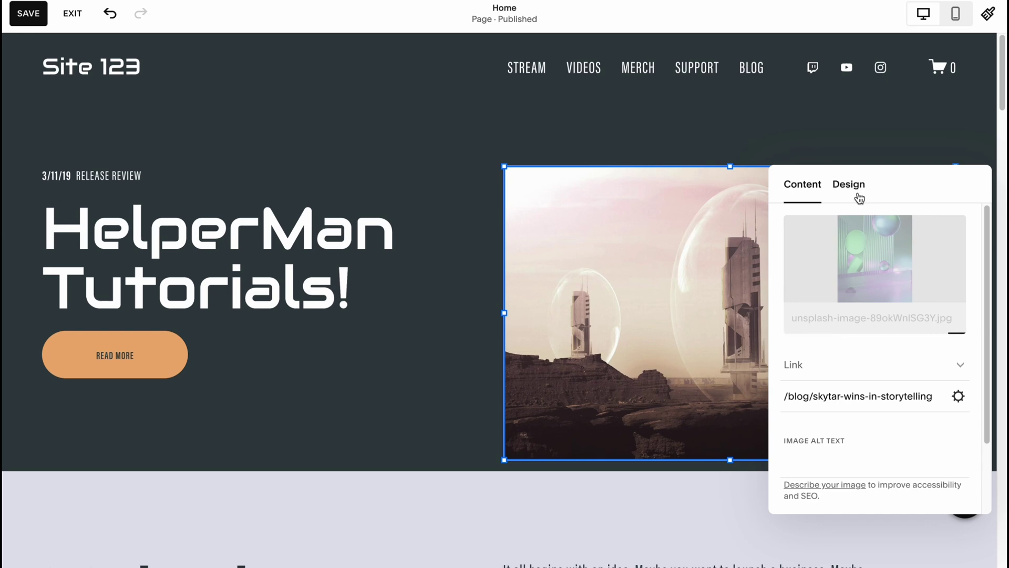
Move the new hero image higher and slightly further left, widening it toward the left.
left_click(825, 186)
left_click(803, 185)
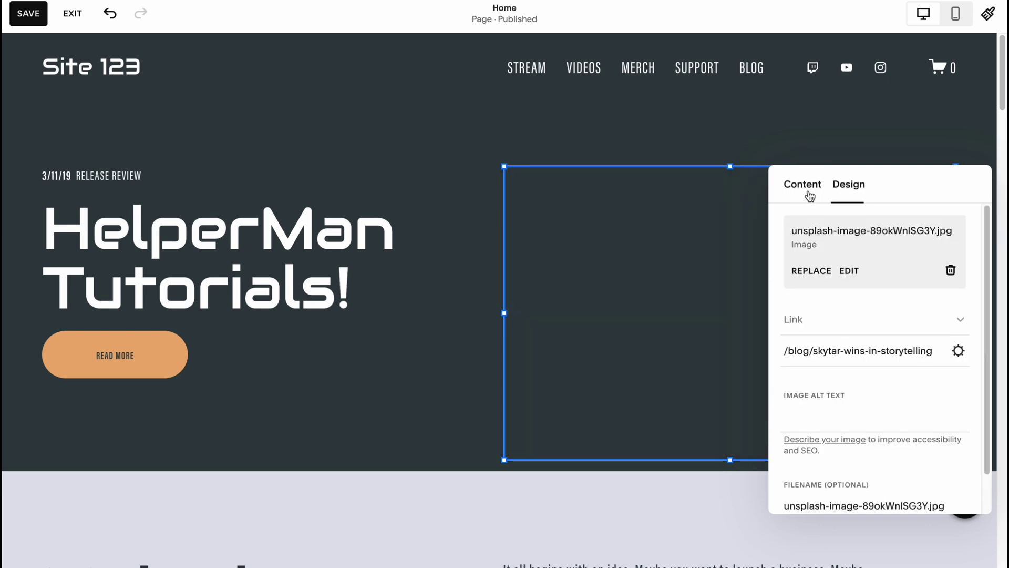
left_click(741, 119)
left_click(625, 289)
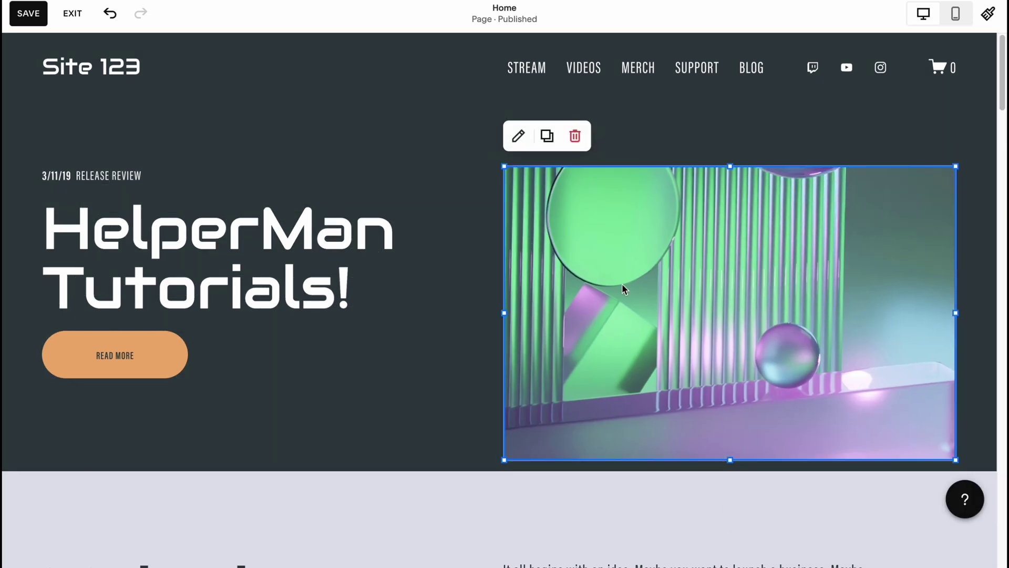
left_click_drag(624, 288, 613, 236)
left_click_drag(504, 111, 427, 111)
left_click_drag(426, 411, 391, 440)
key("ctrl+z")
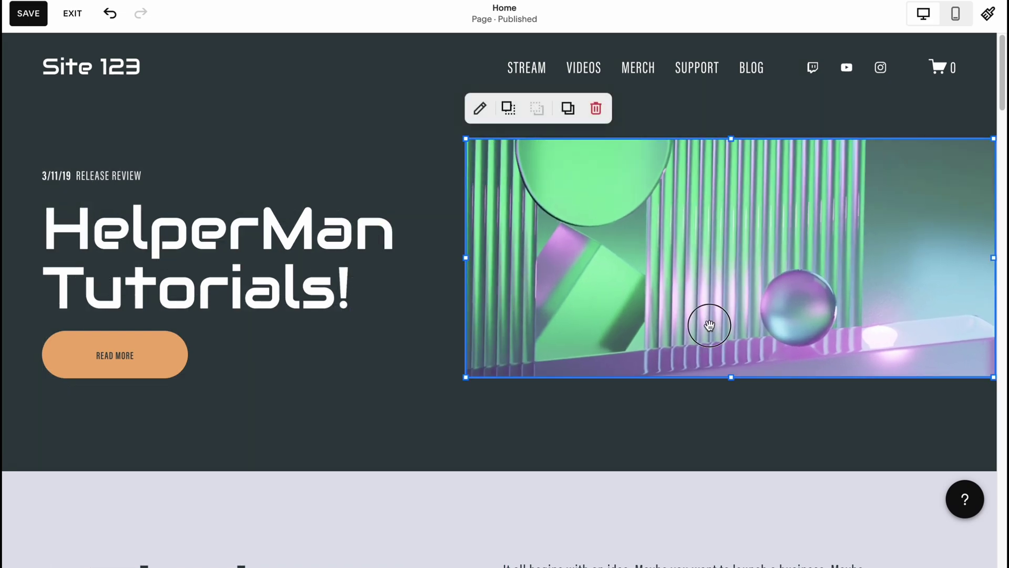
left_click_drag(705, 322, 670, 331)
Save the homepage edits and exit the editor back to the site dashboard.
left_click(351, 95)
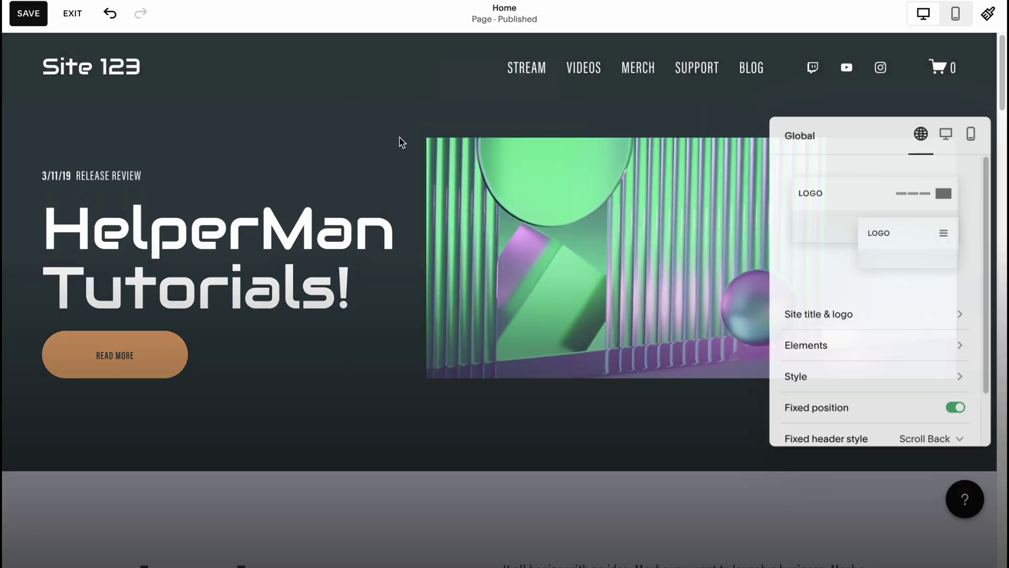
left_click(596, 445)
scroll(604, 388, "down", 8)
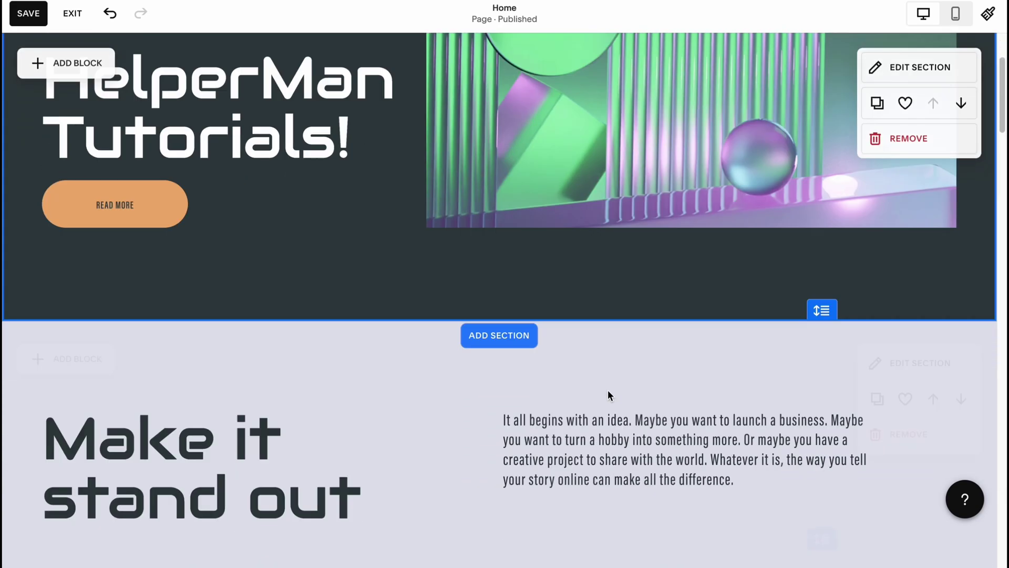
scroll(578, 359, "down", 10)
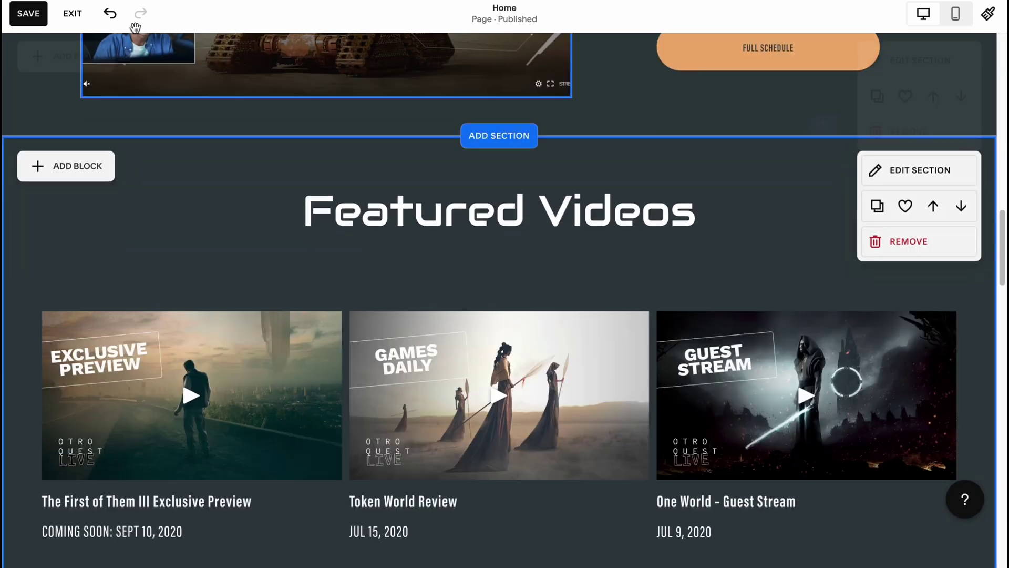
left_click(28, 13)
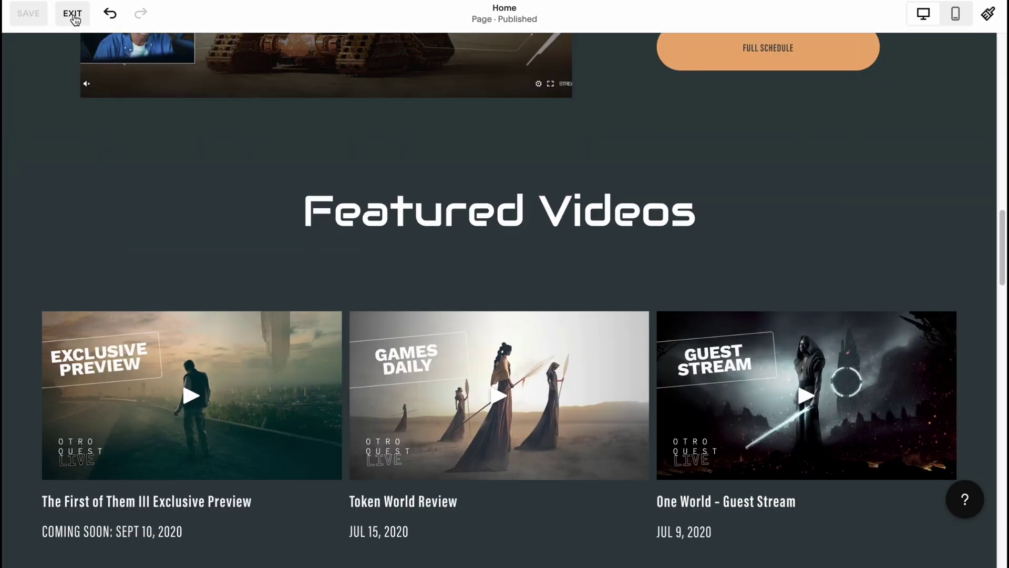
left_click(73, 14)
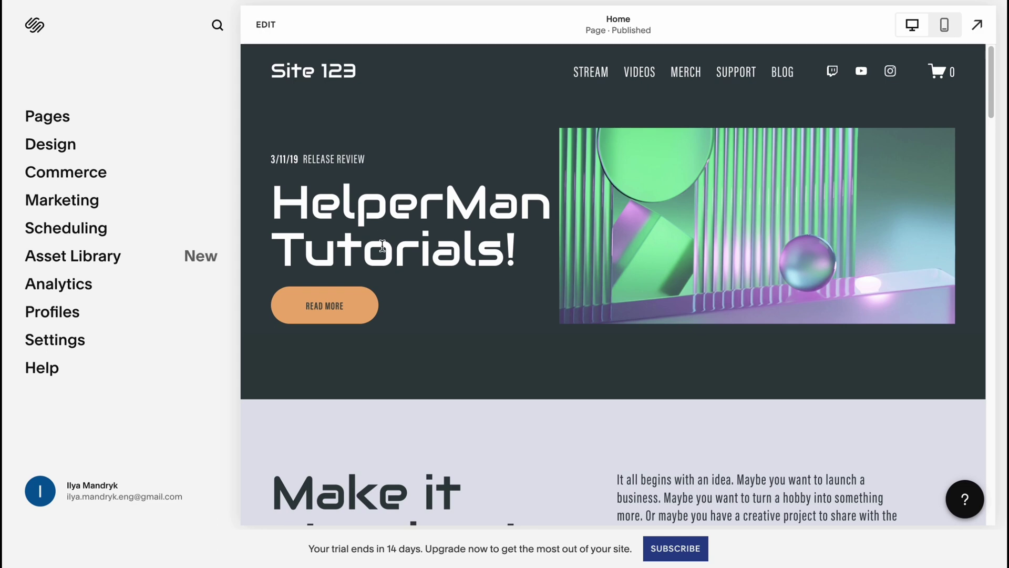
Open the Select a Plan page and compare Personal $16, Business $23, Commerce $27 and $49 plans.
left_click(689, 560)
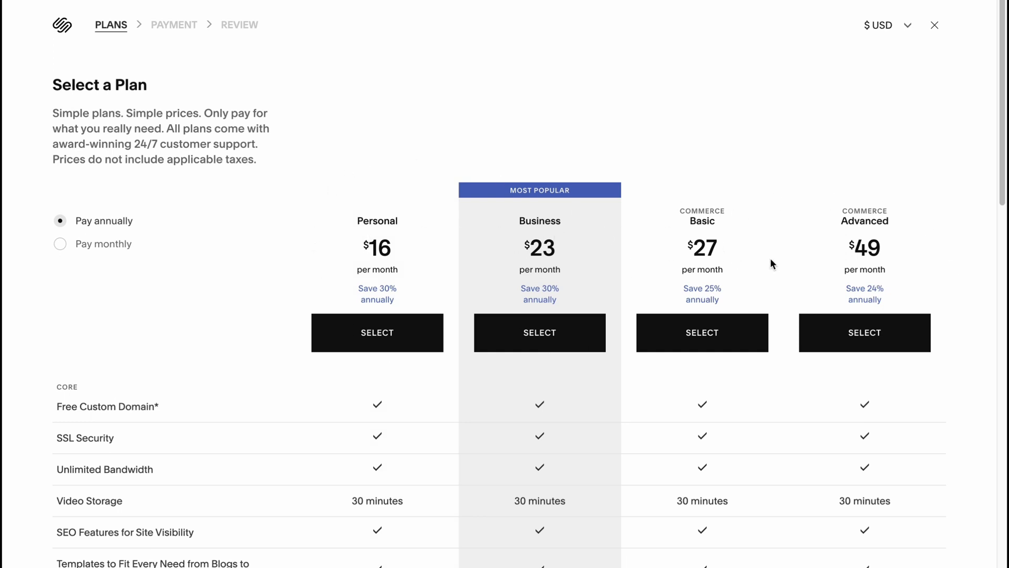
scroll(578, 99, "down", 1)
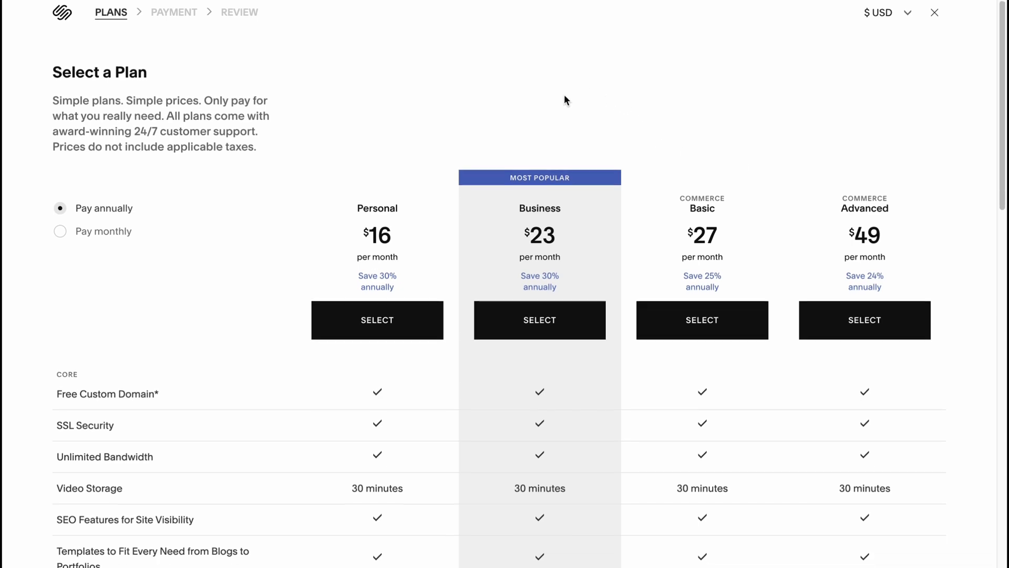
scroll(542, 104, "down", 3)
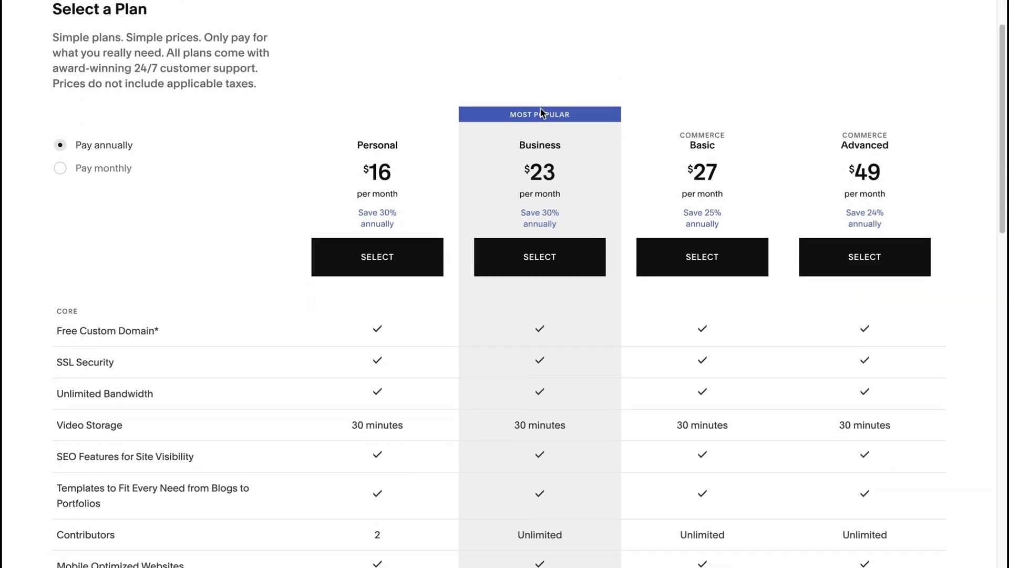
scroll(544, 210, "up", 3)
scroll(541, 237, "down", 6)
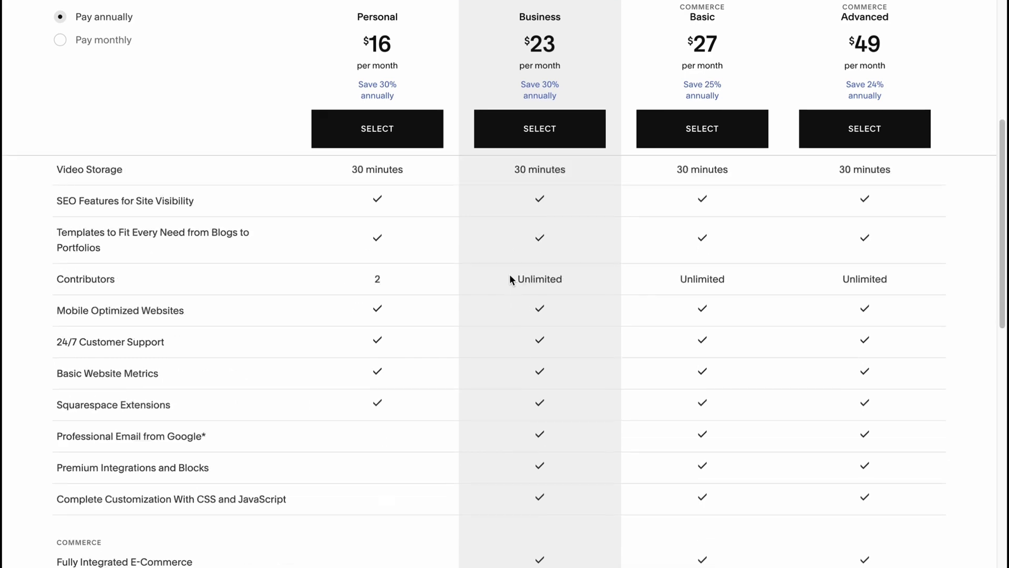
scroll(514, 277, "up", 6)
scroll(493, 261, "down", 6)
scroll(461, 354, "down", 4)
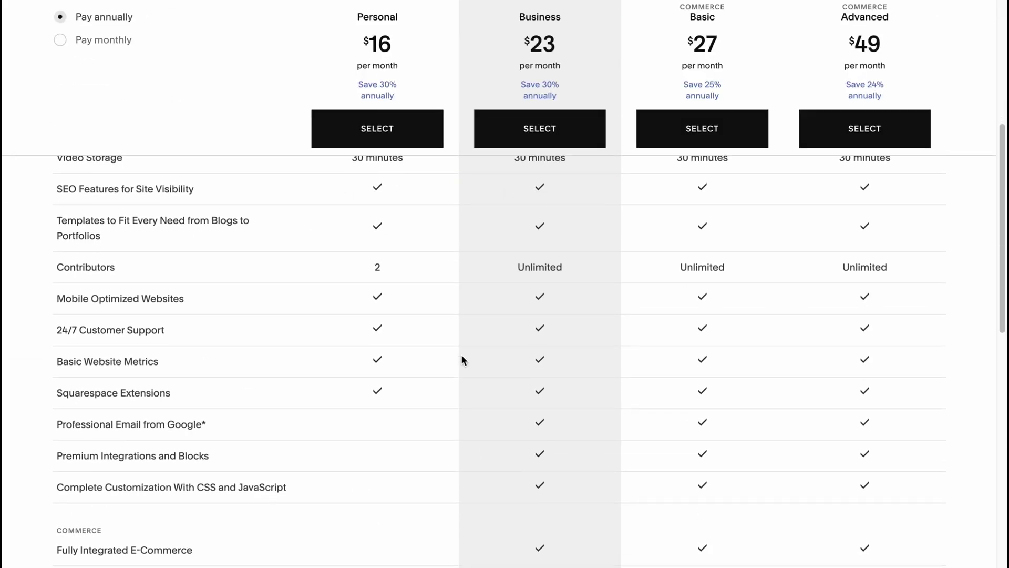
scroll(461, 353, "down", 5)
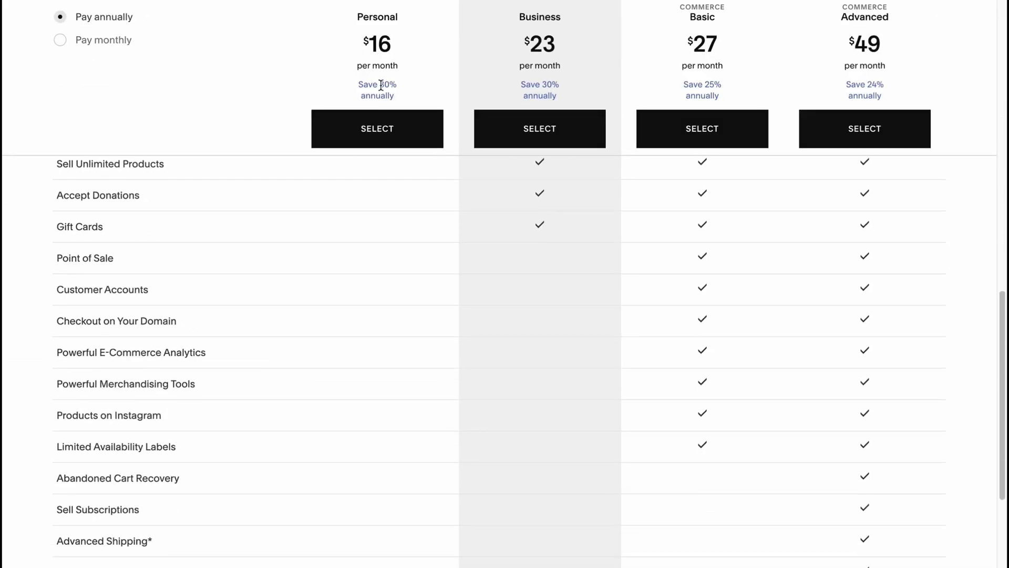
scroll(462, 252, "up", 11)
scroll(462, 250, "up", 4)
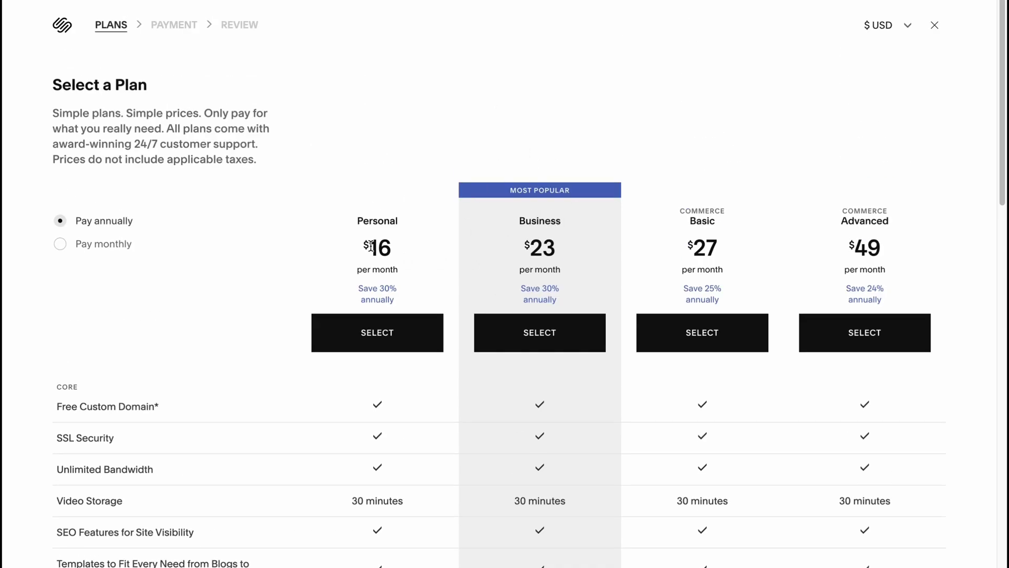
left_click_drag(371, 245, 582, 244)
left_click(576, 63)
scroll(557, 378, "down", 15)
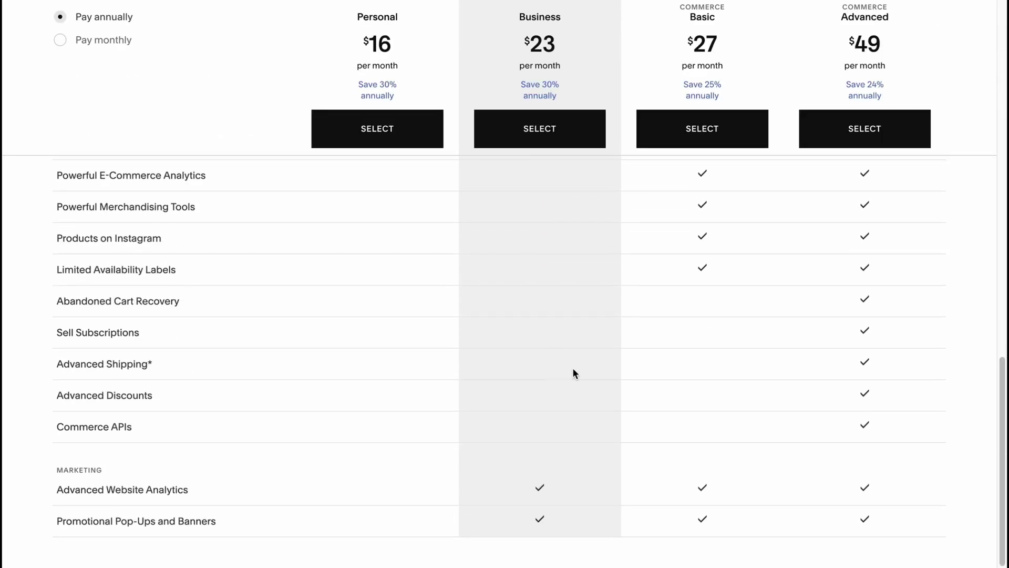
scroll(676, 375, "up", 15)
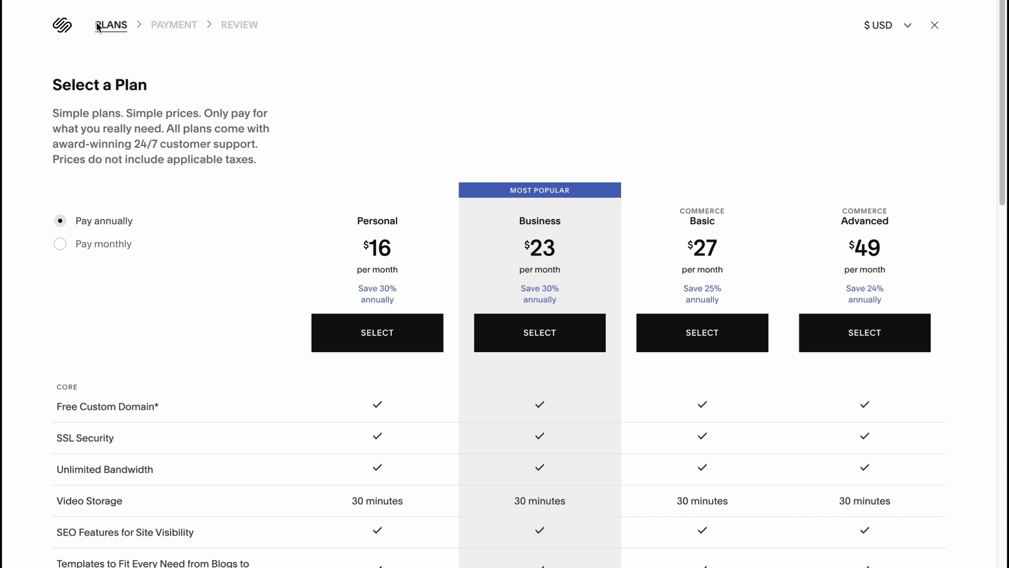
Close the Select a Plan page, returning to the dashboard with the HelperMan Tutorials! preview.
left_click(935, 24)
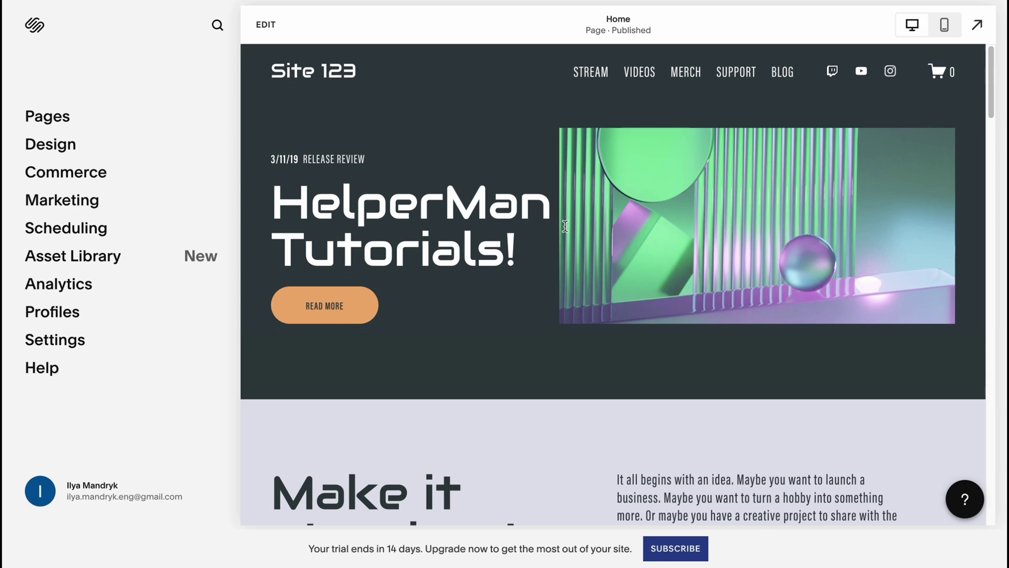